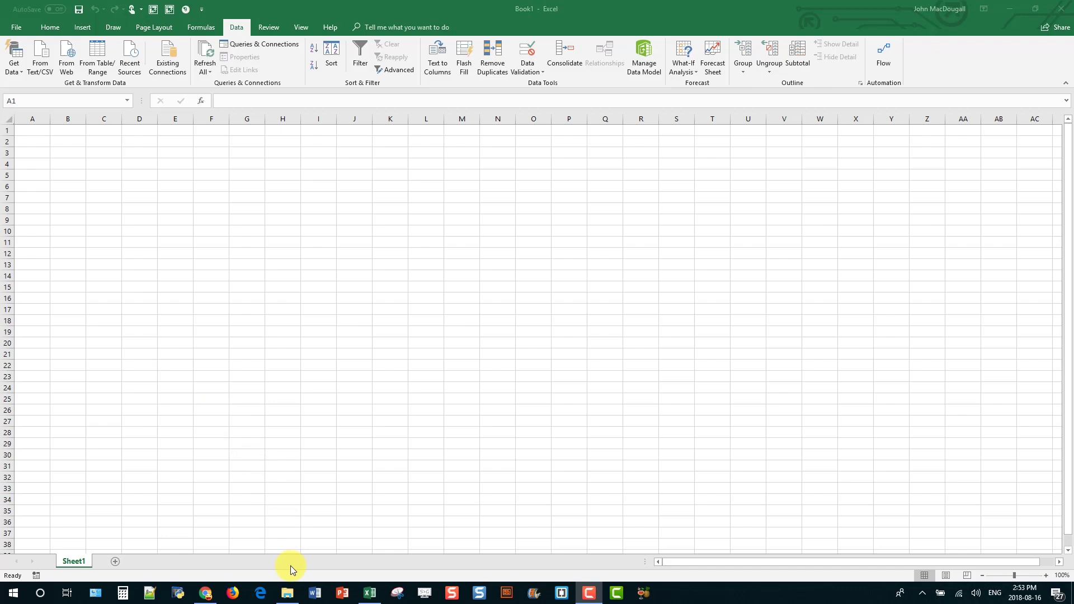
Duplicate Import XML Files.xlsx in the Import XML Files folder, keeping the original name.
click(289, 598)
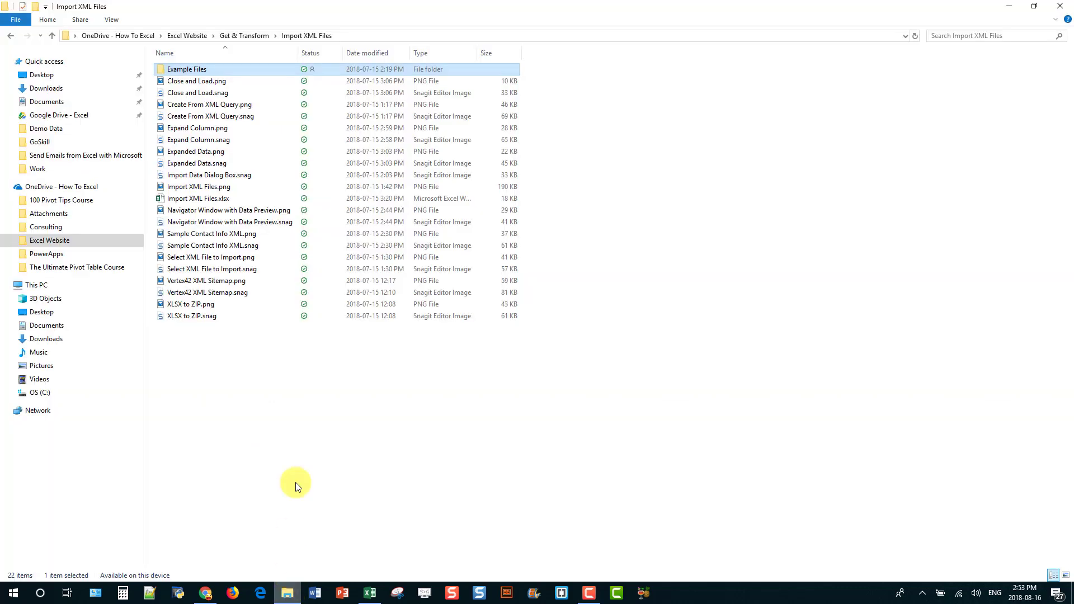
click(215, 200)
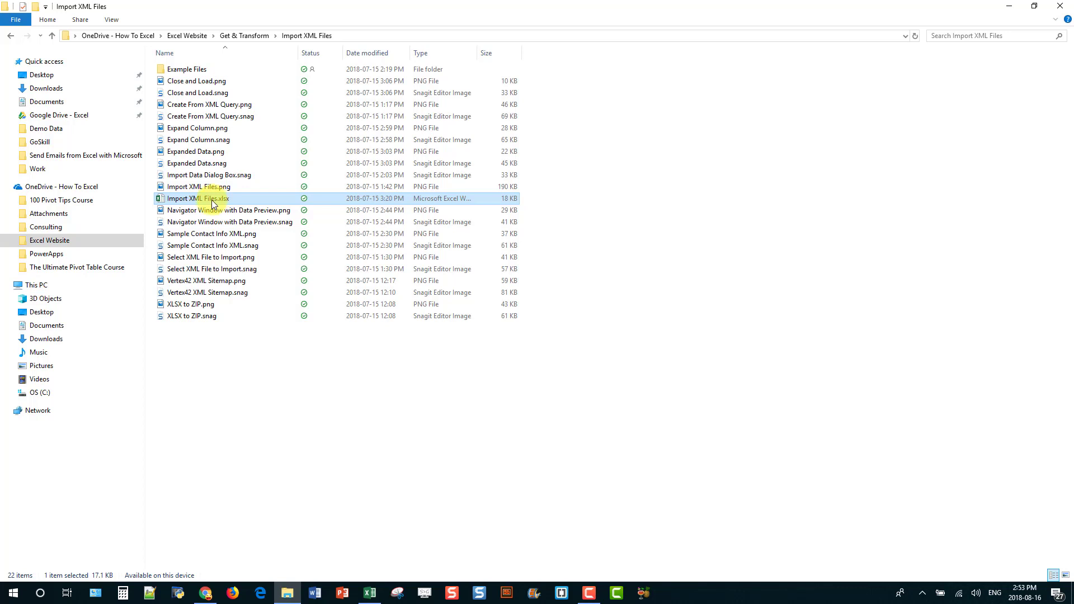
click(219, 199)
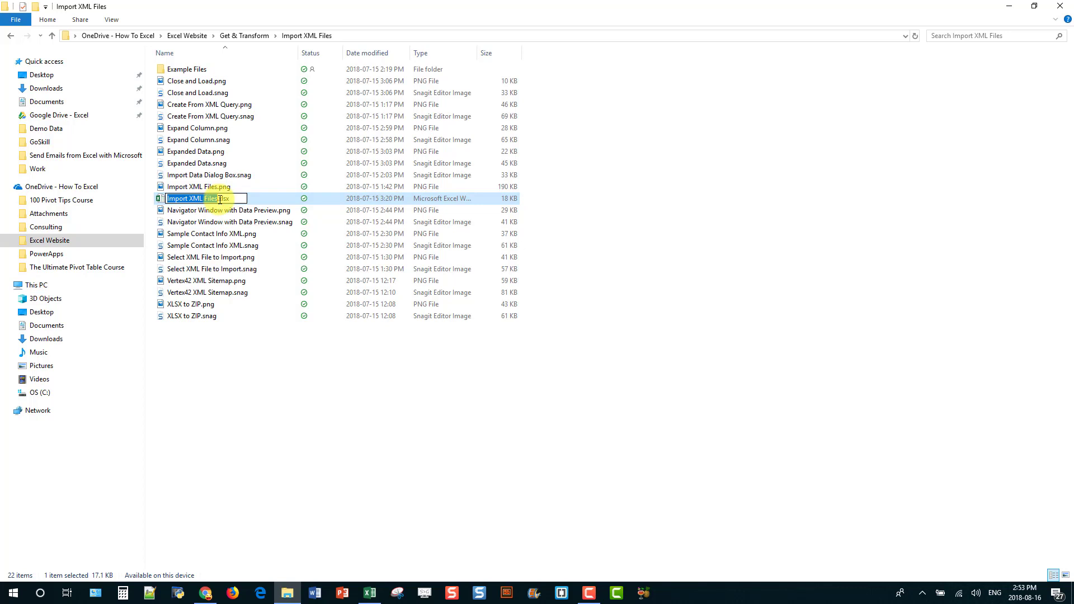
click(219, 199)
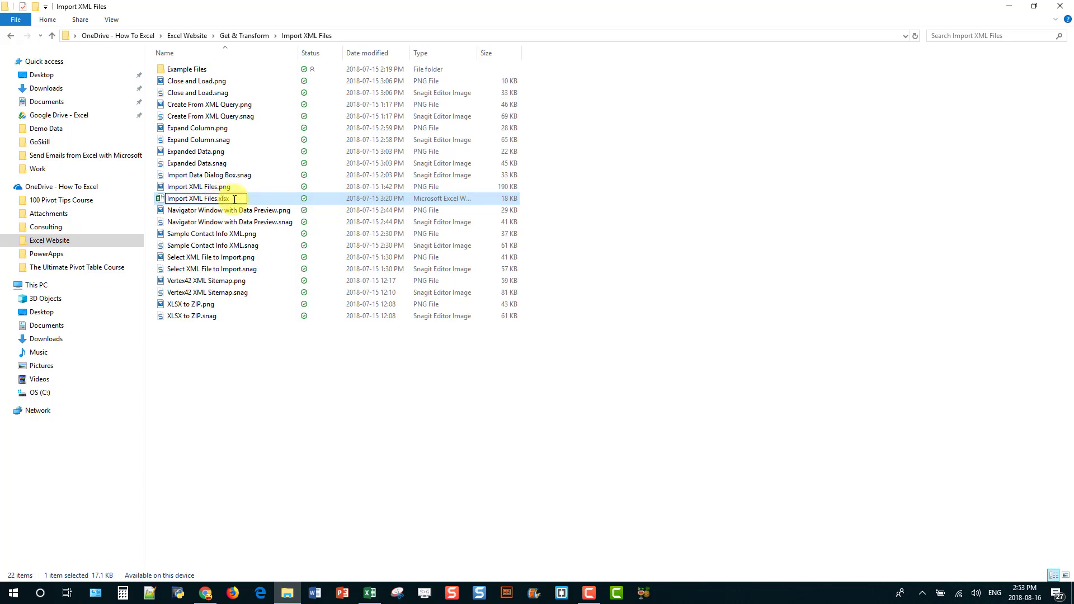
click(531, 198)
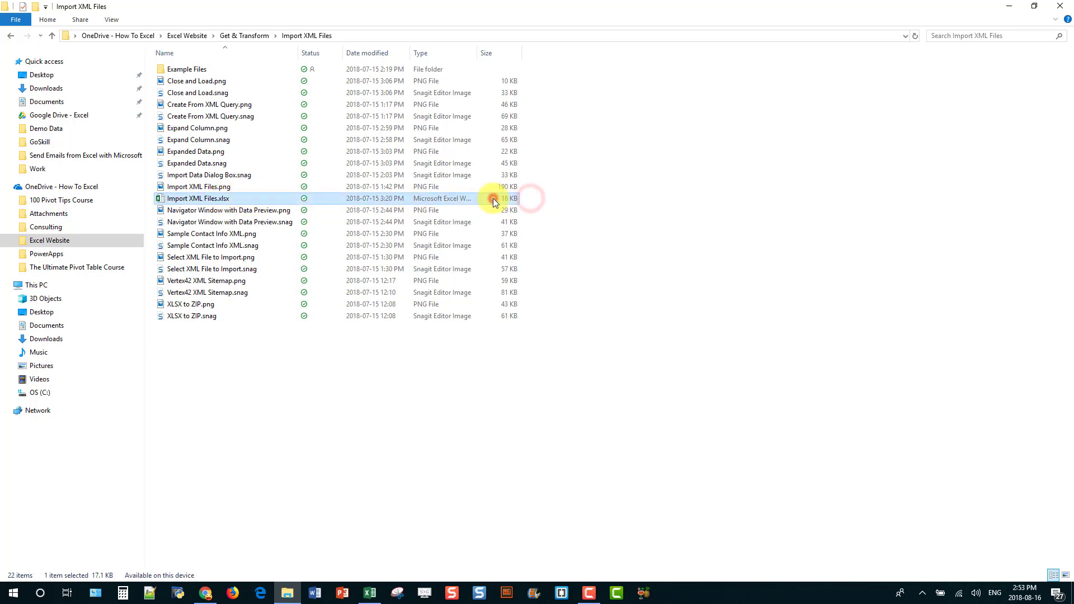
key(ctrl+c)
key(ctrl+v)
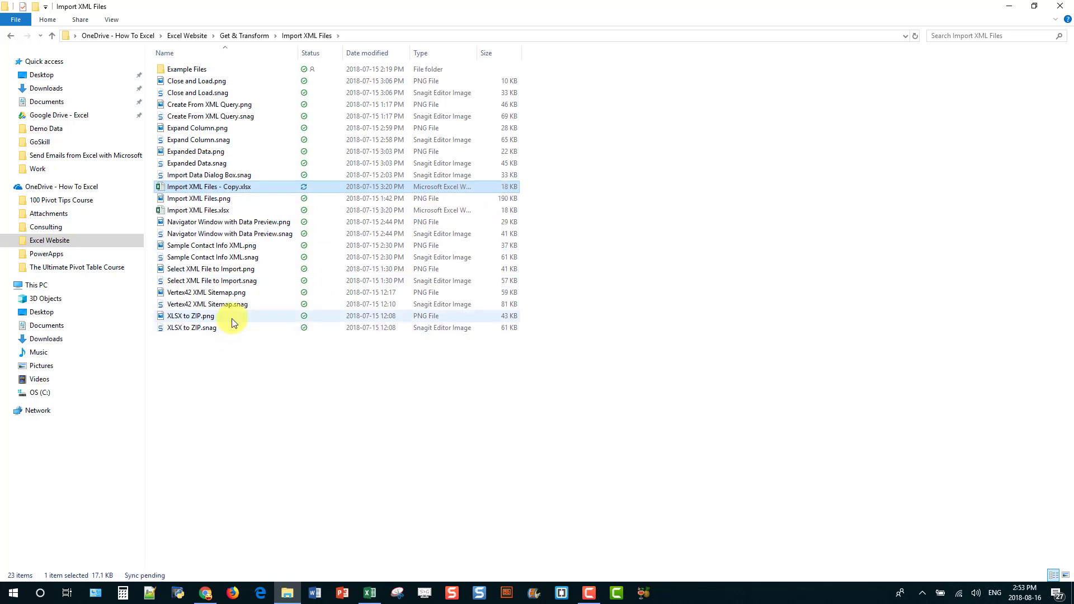
Change the copy's extension from xlsx to zip and confirm the extension change.
click(241, 187)
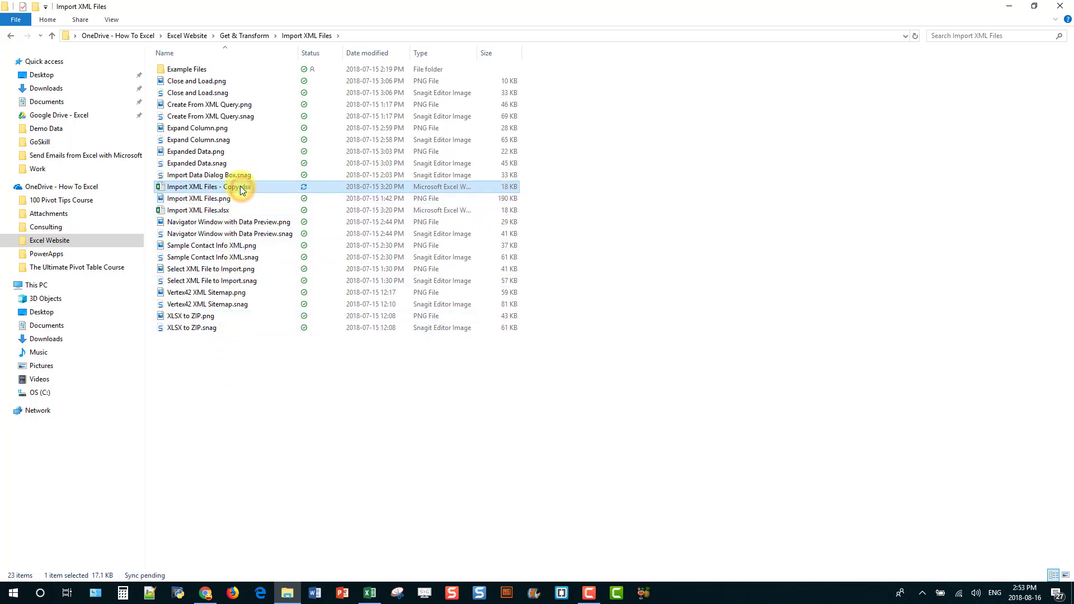
drag(241, 187, 266, 186)
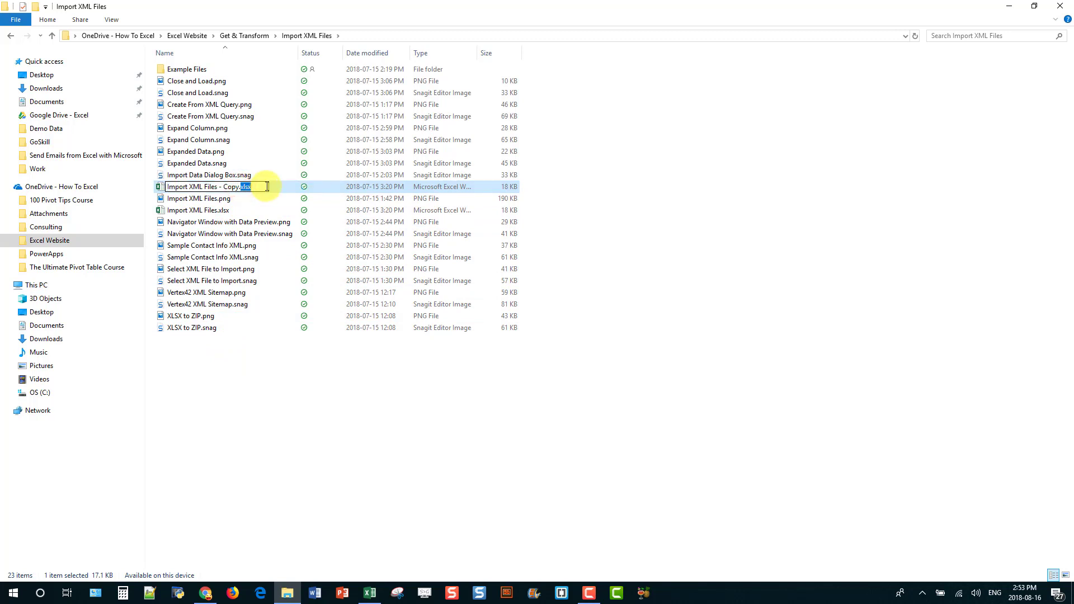
key(shift+Home)
text(zip)
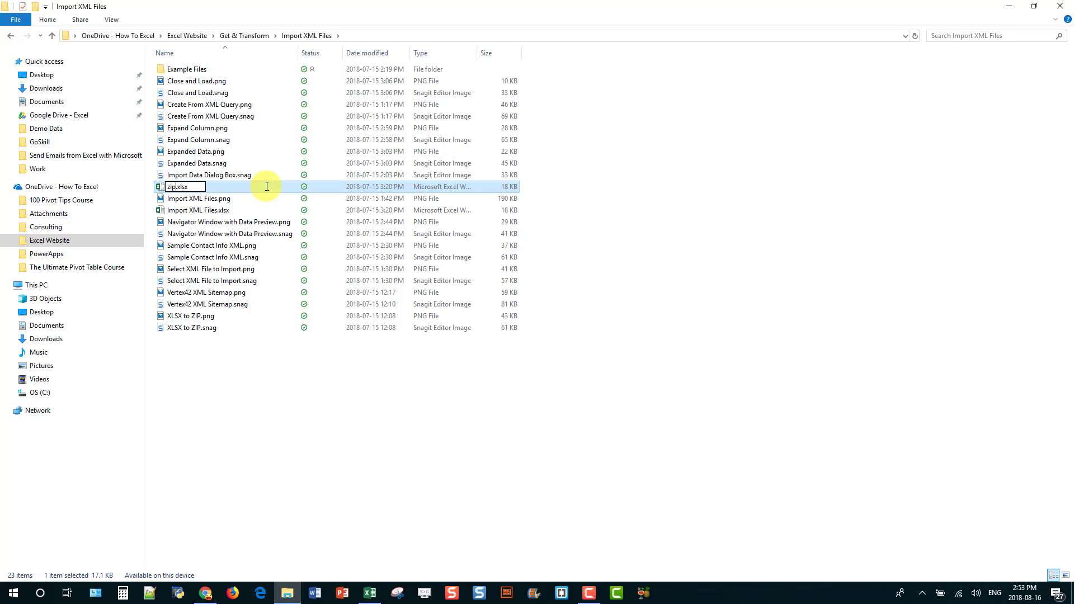
key(Escape)
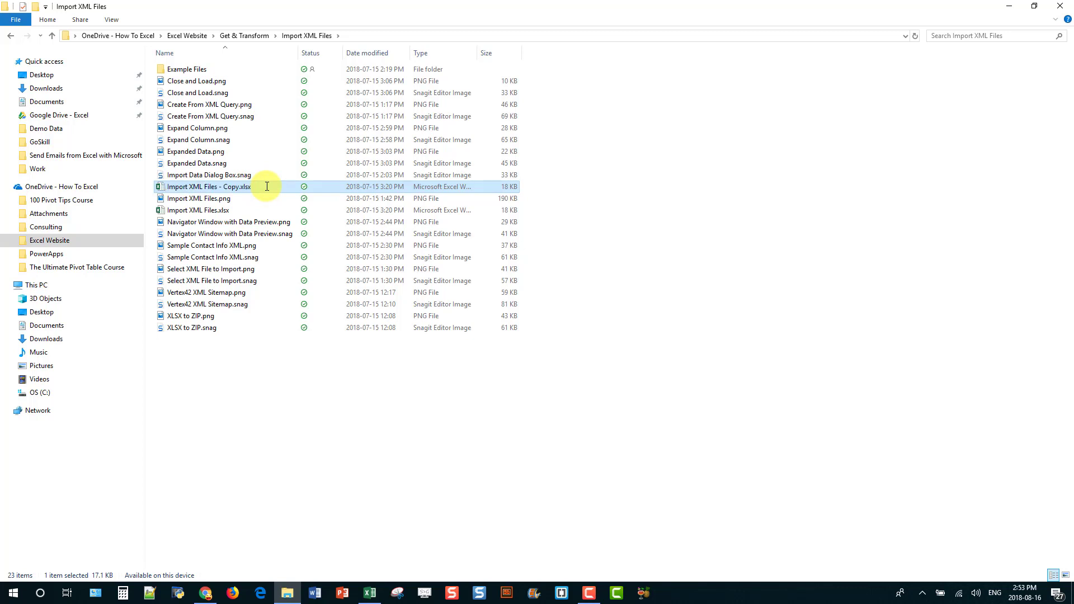
click(250, 191)
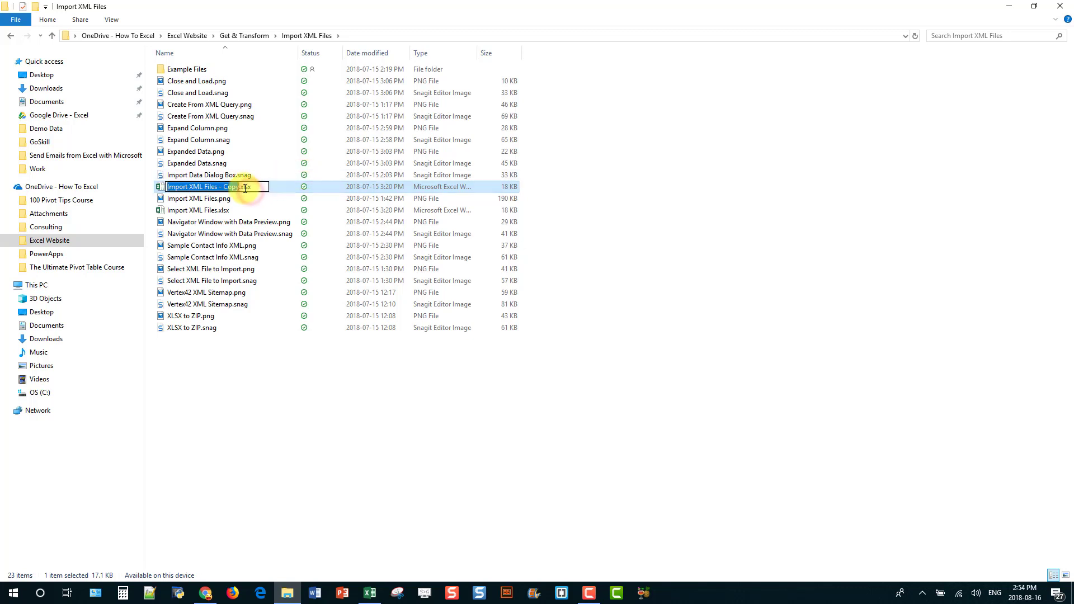
drag(241, 187, 268, 187)
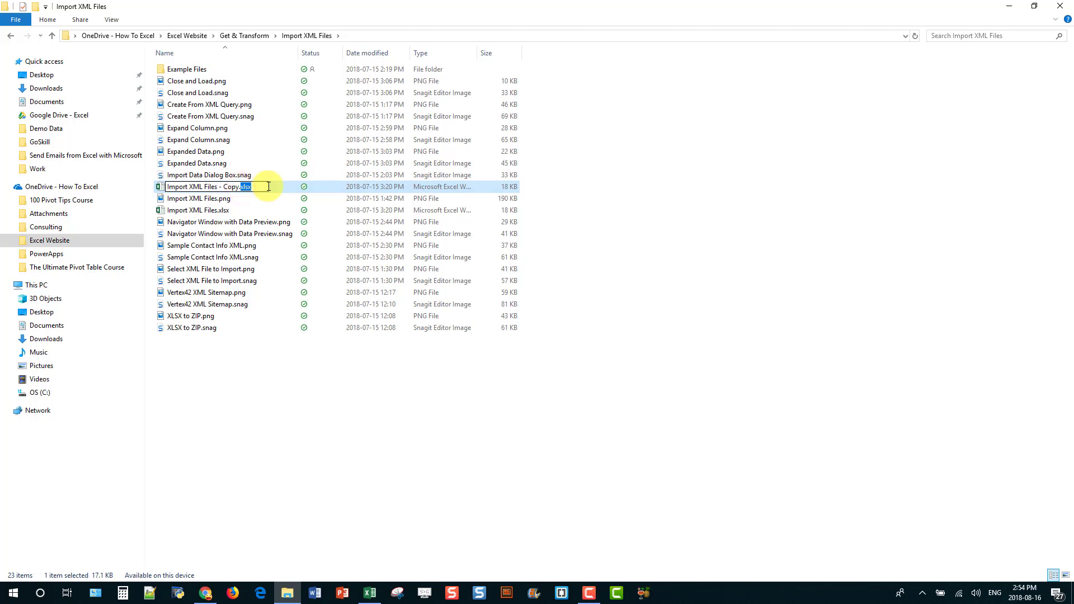
text(zip)
key(Return)
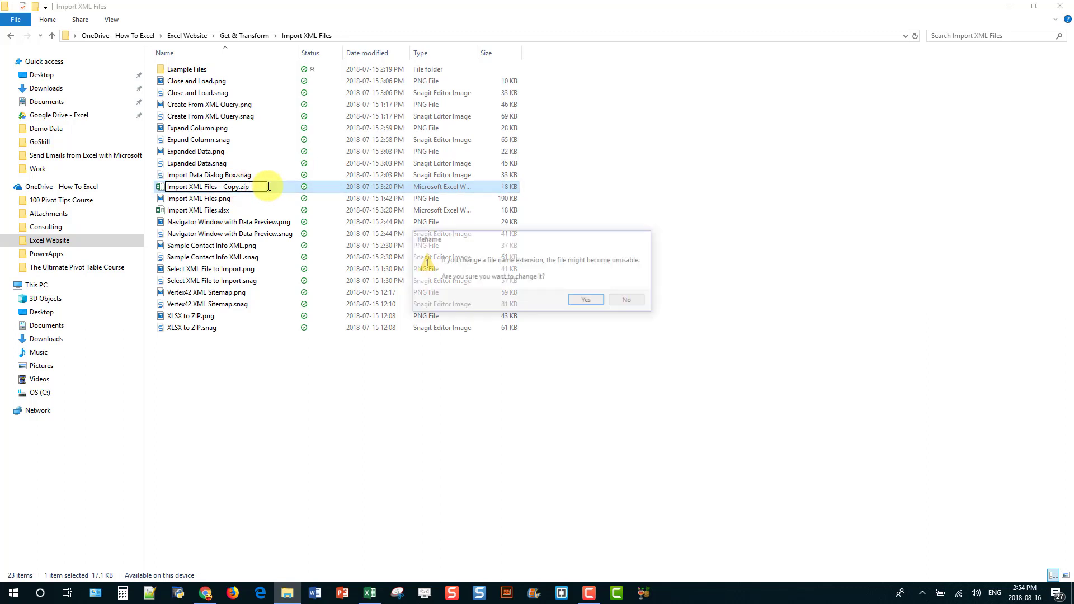
click(588, 302)
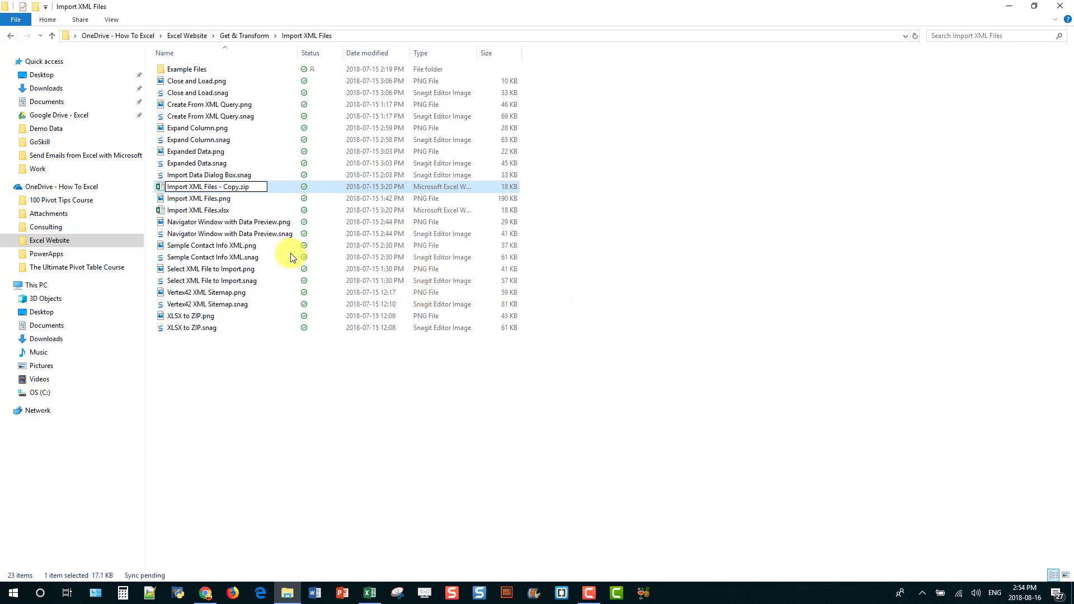
Open Import XML Files - Copy.zip, enter its xl folder and select workbook.xml.
double_click(236, 188)
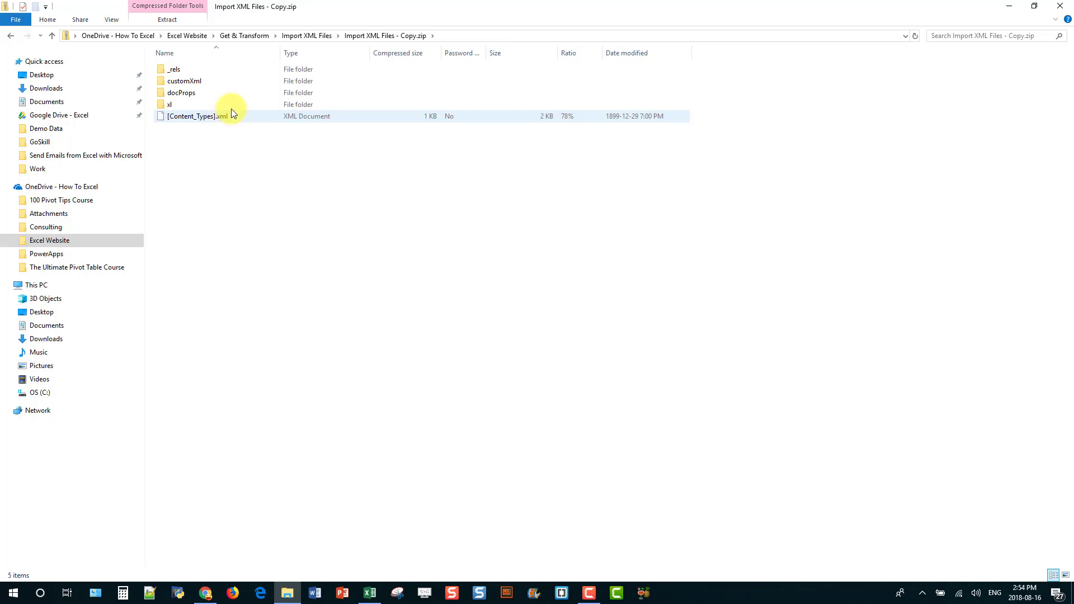
double_click(186, 105)
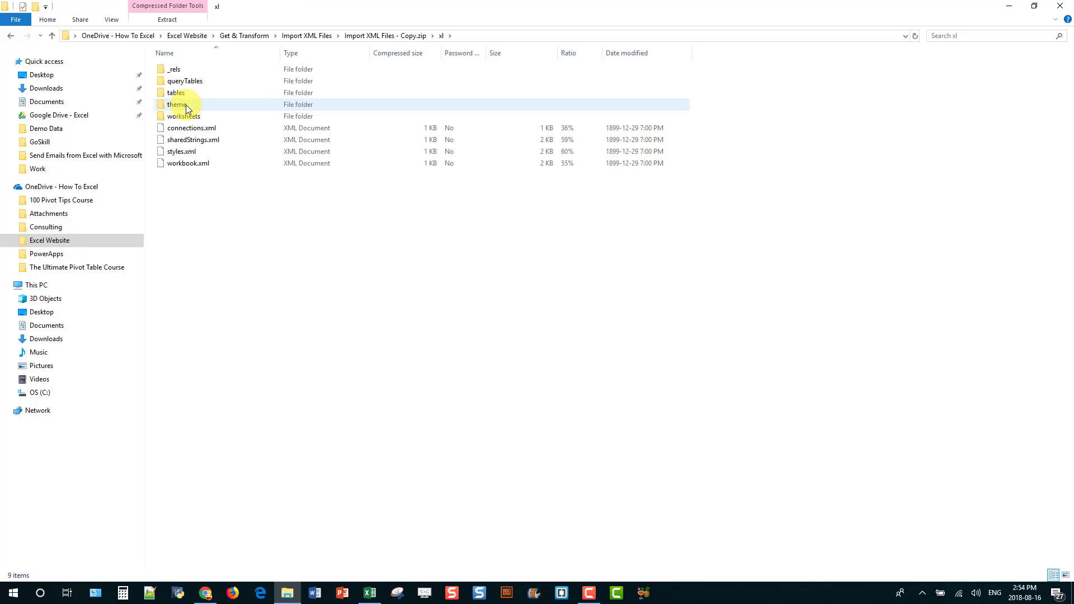
click(182, 140)
click(223, 164)
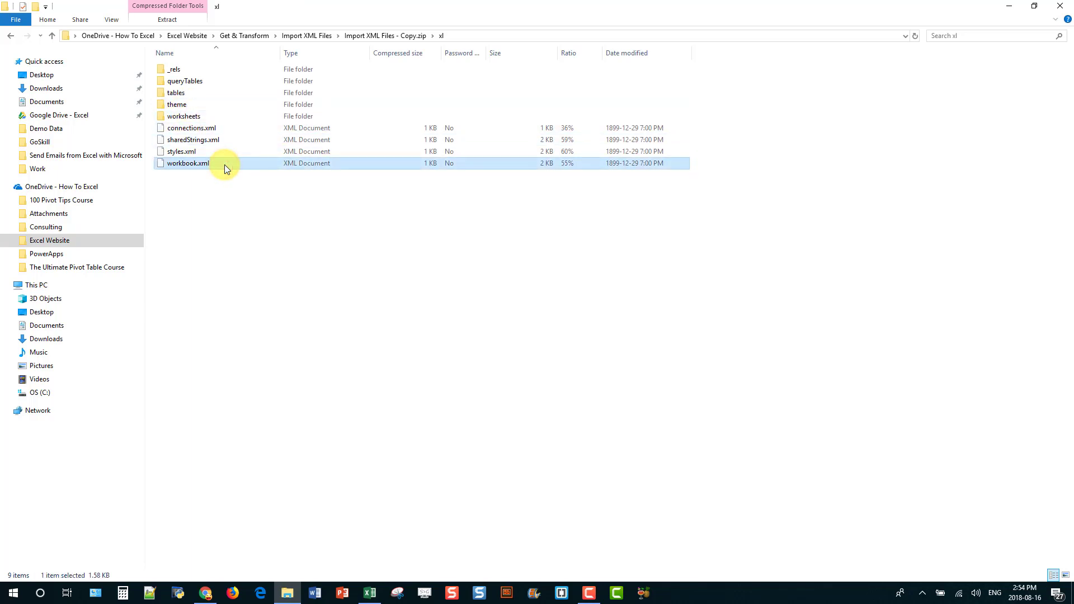
View workbook.xml's raw XML in WordPad, then return to the zip's xl folder.
double_click(224, 165)
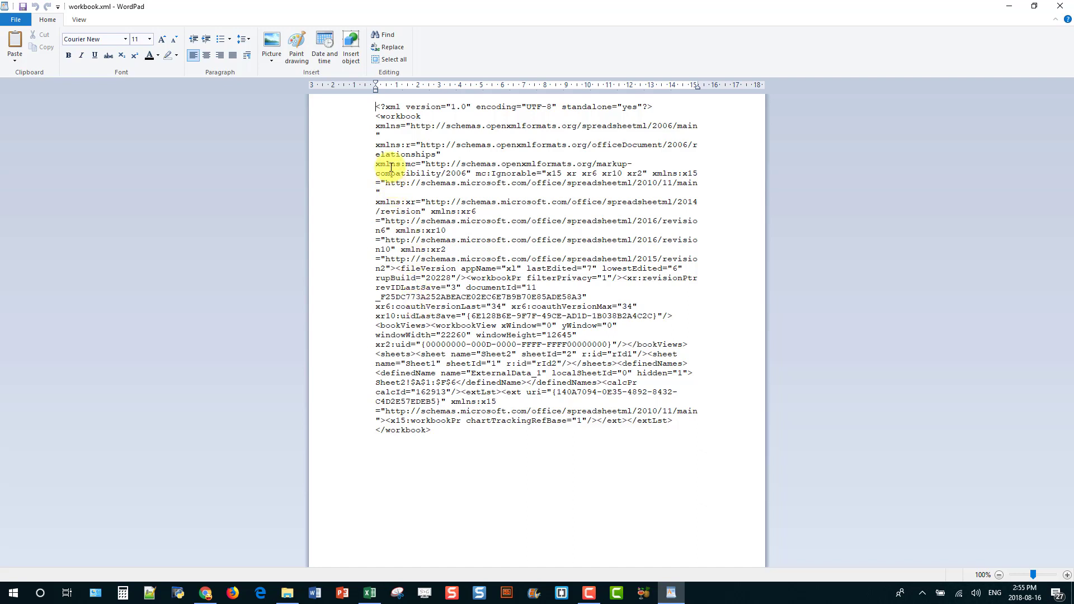
click(287, 593)
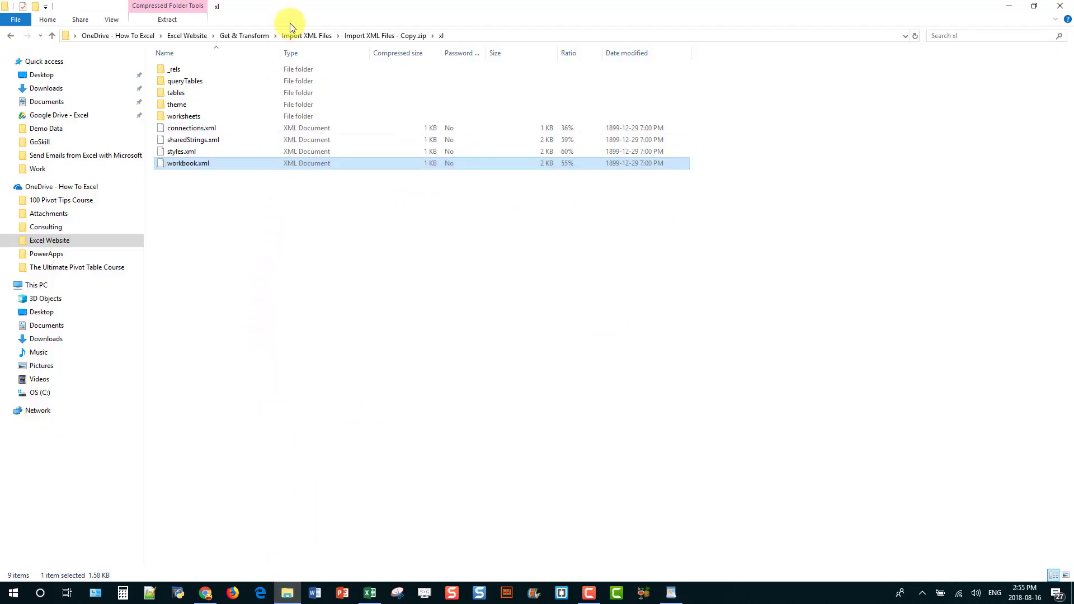
Go up to Import XML Files, into Example Files, and select contacts.xml.
click(296, 37)
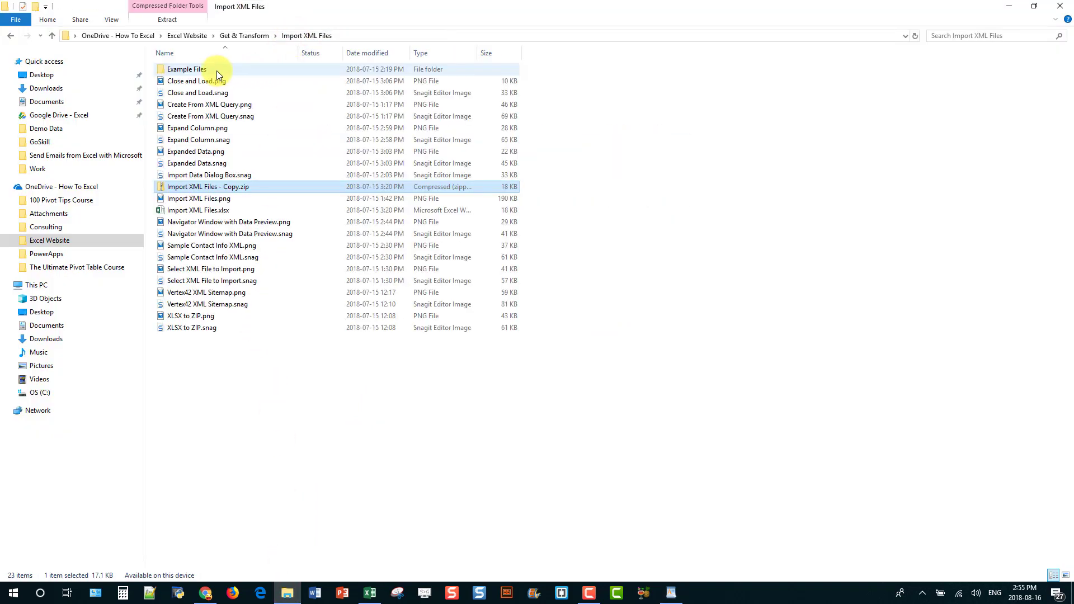
double_click(211, 69)
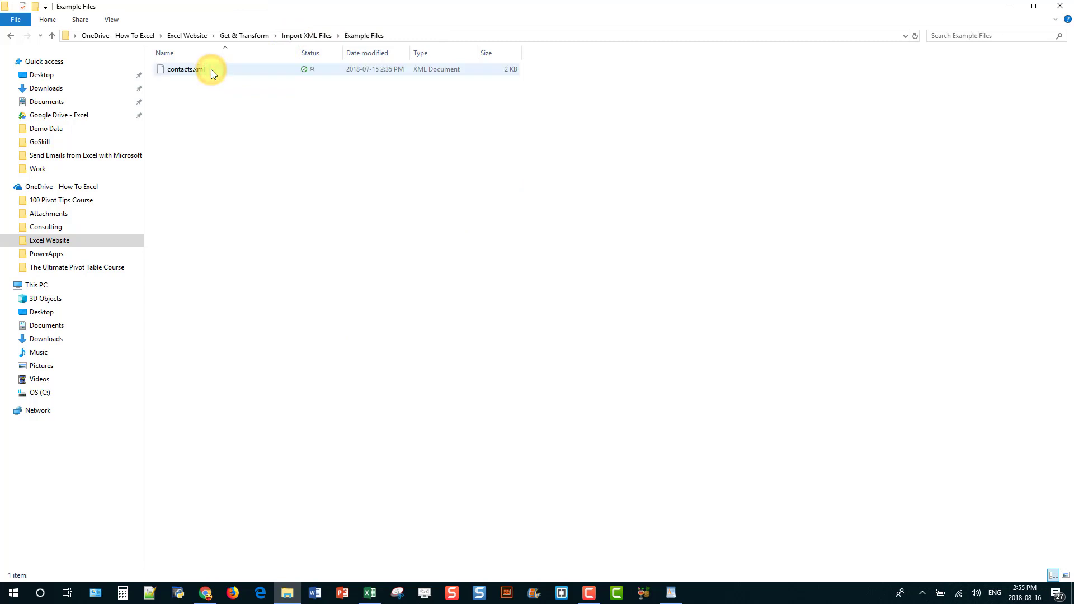
click(180, 72)
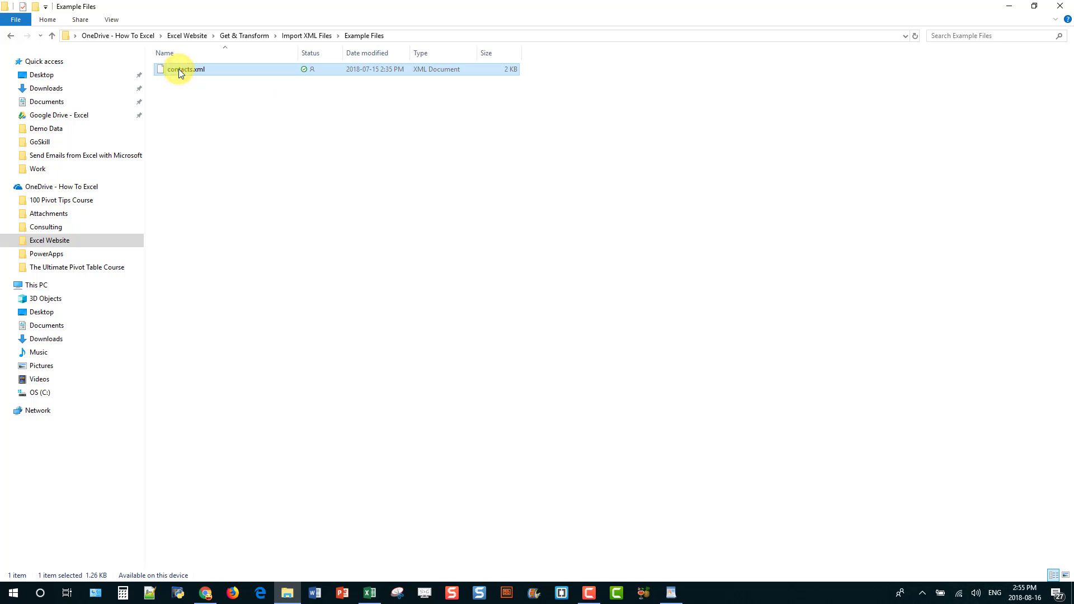
Read contacts.xml in WordPad, tracing the email's work and home addresses and country, then close it.
double_click(181, 71)
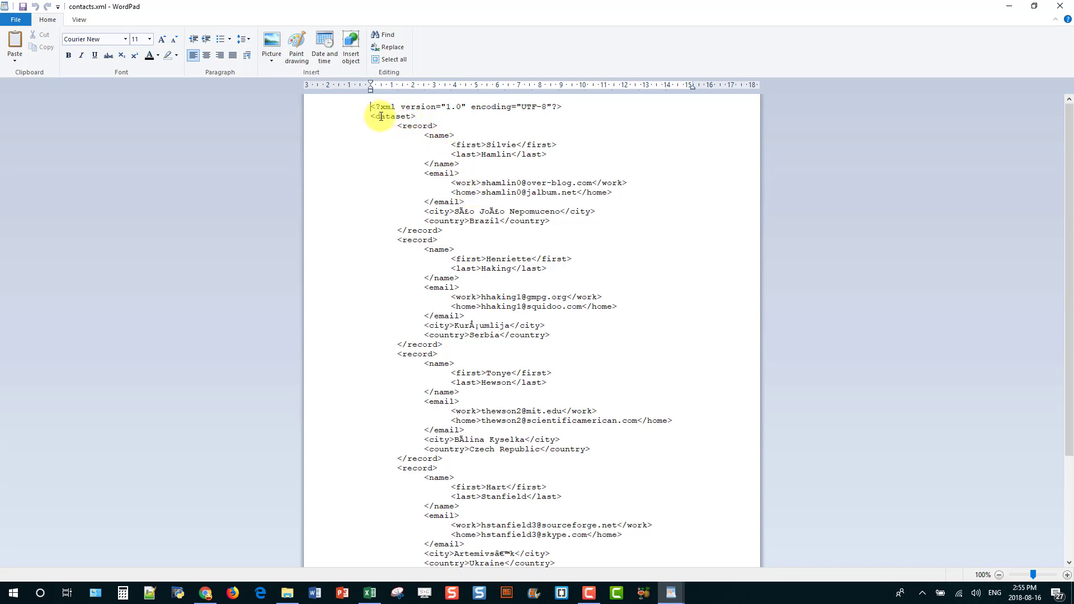
drag(371, 116, 454, 145)
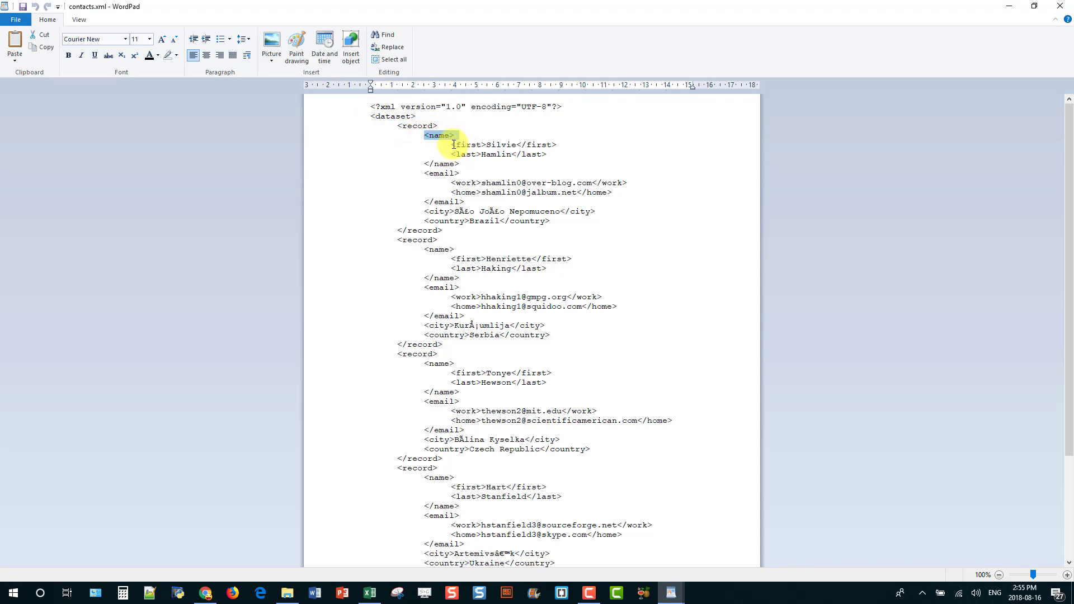
click(466, 141)
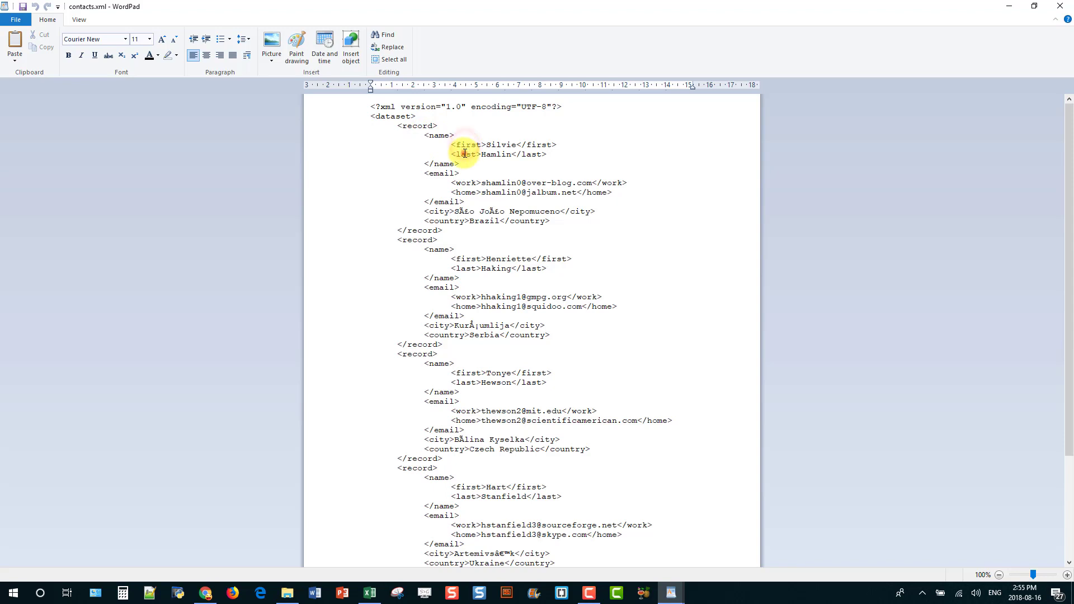
click(454, 157)
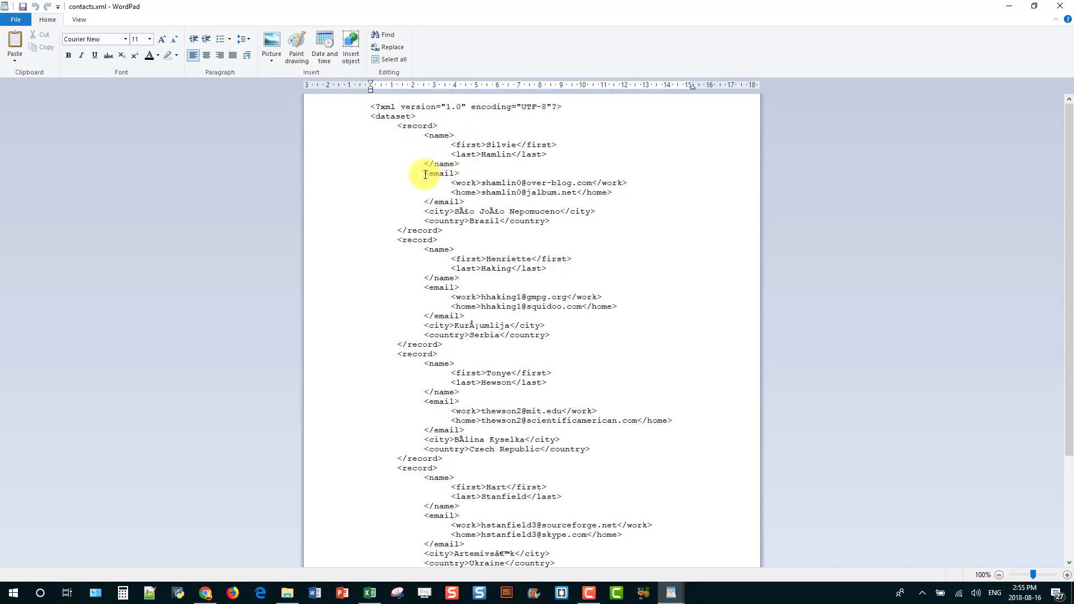
drag(425, 172, 452, 176)
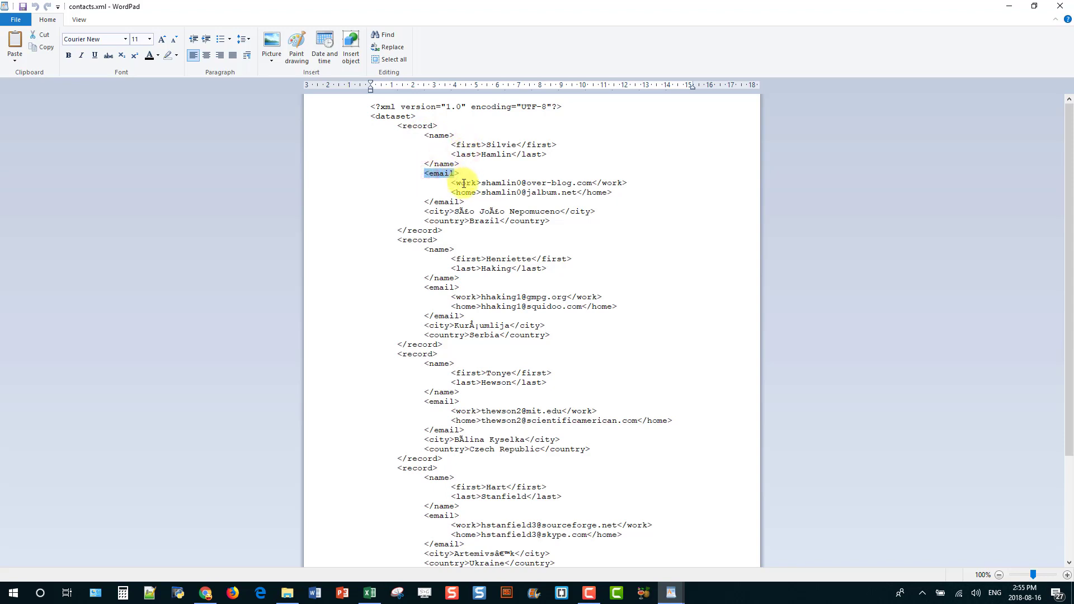
click(464, 183)
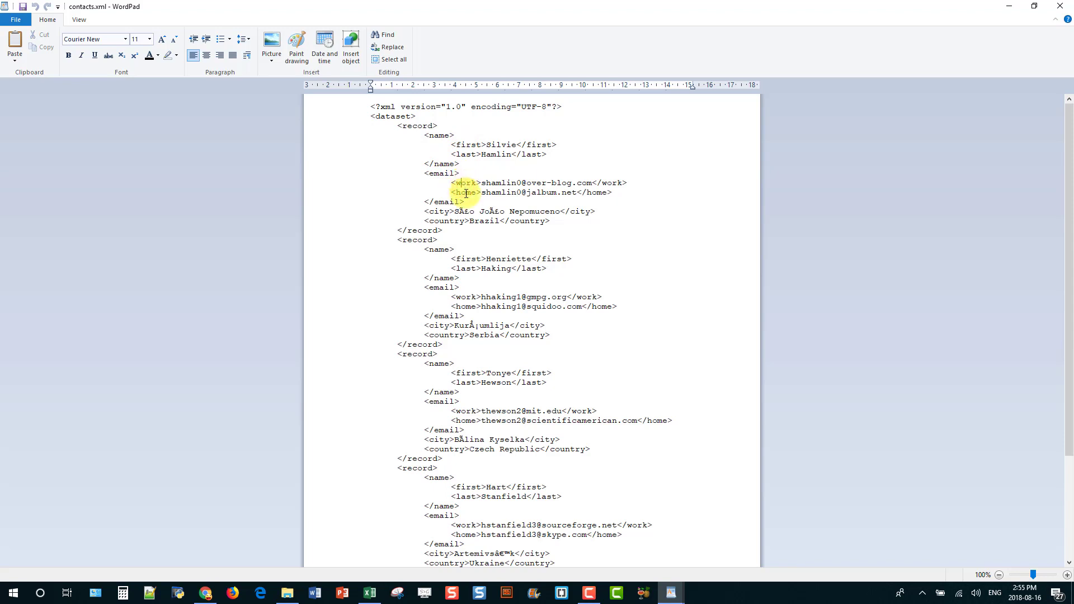
click(463, 194)
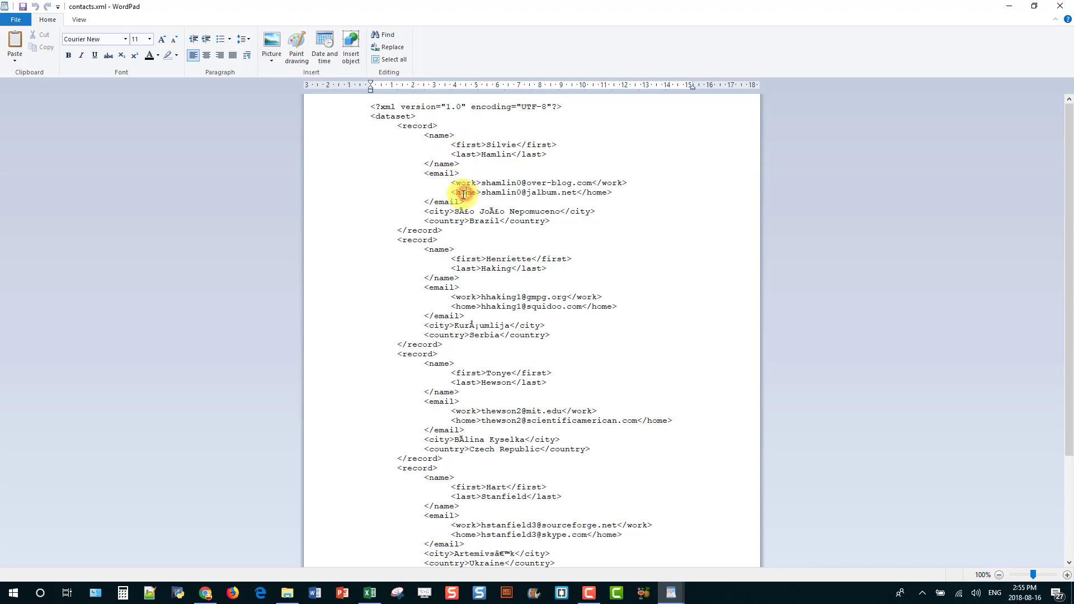
click(429, 222)
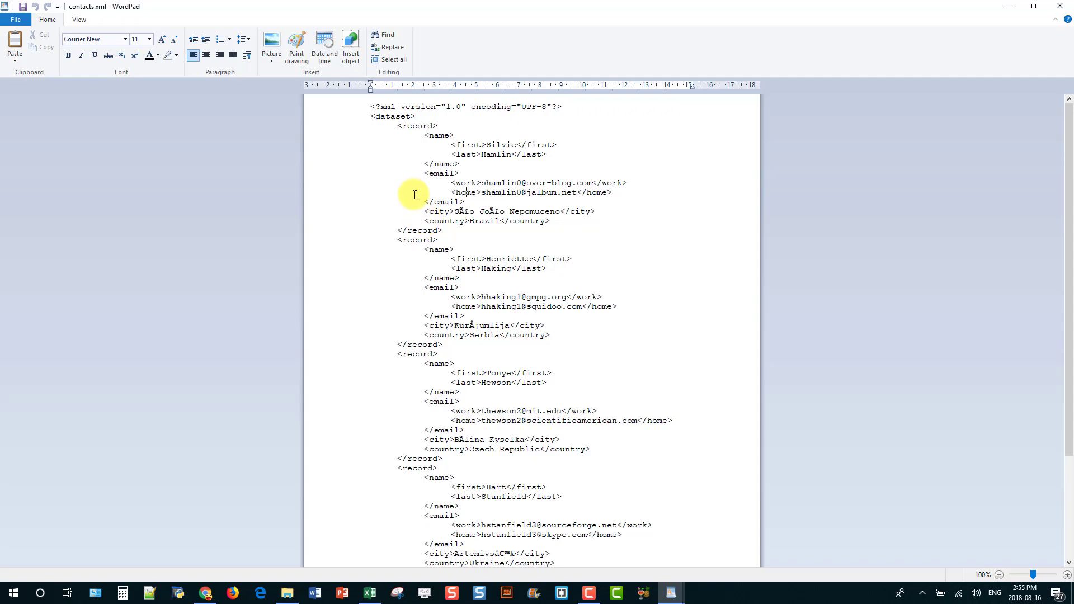
scroll(415, 194, down, 2)
scroll(415, 194, up, 2)
click(1061, 6)
Select cell B2 in Excel and start a Get Data From XML import.
click(370, 593)
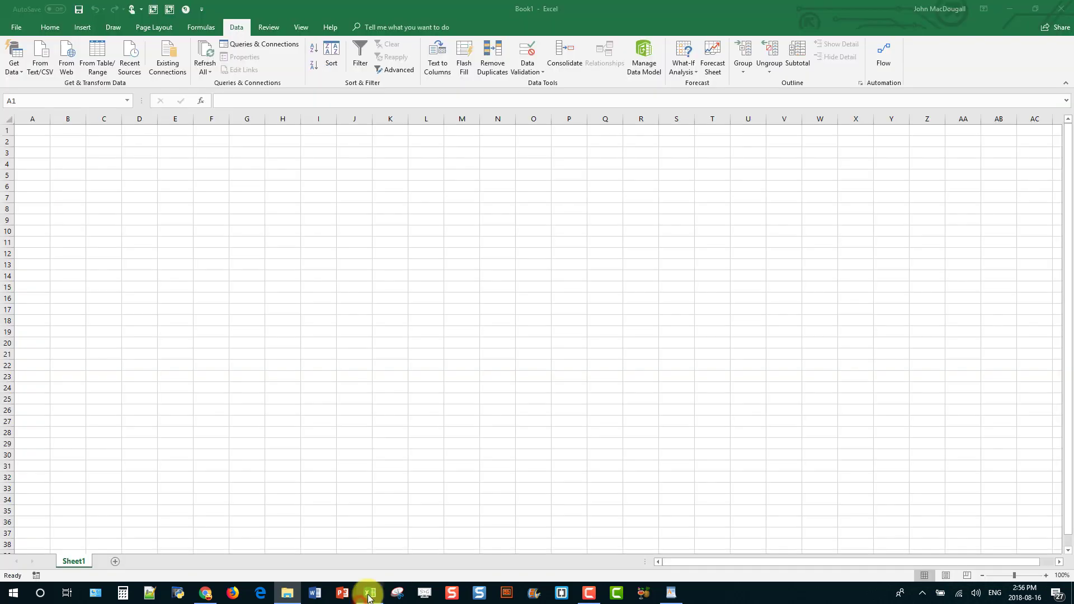
click(183, 152)
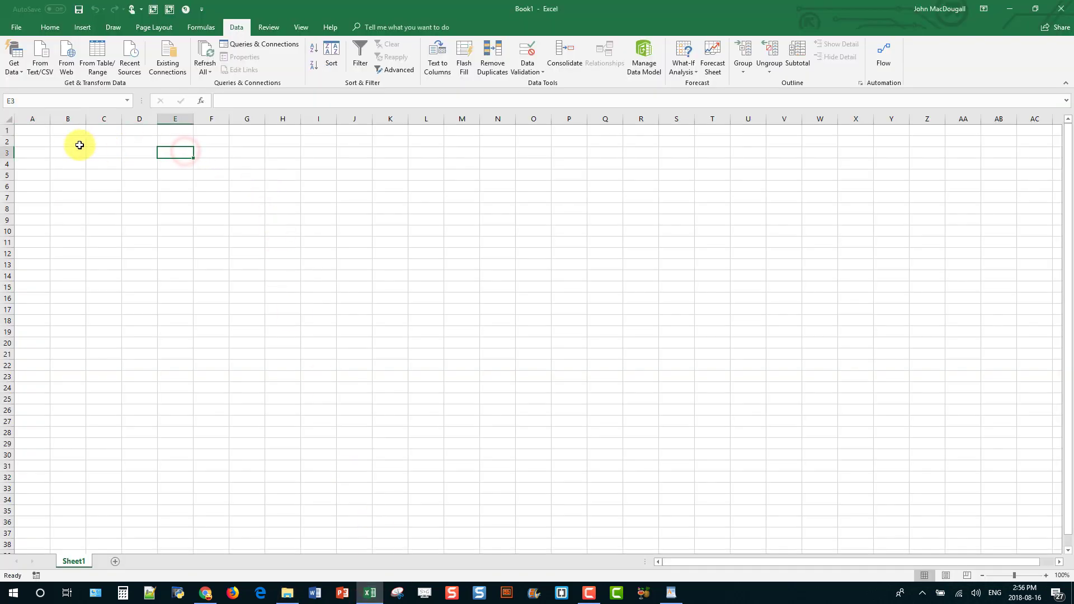
click(79, 145)
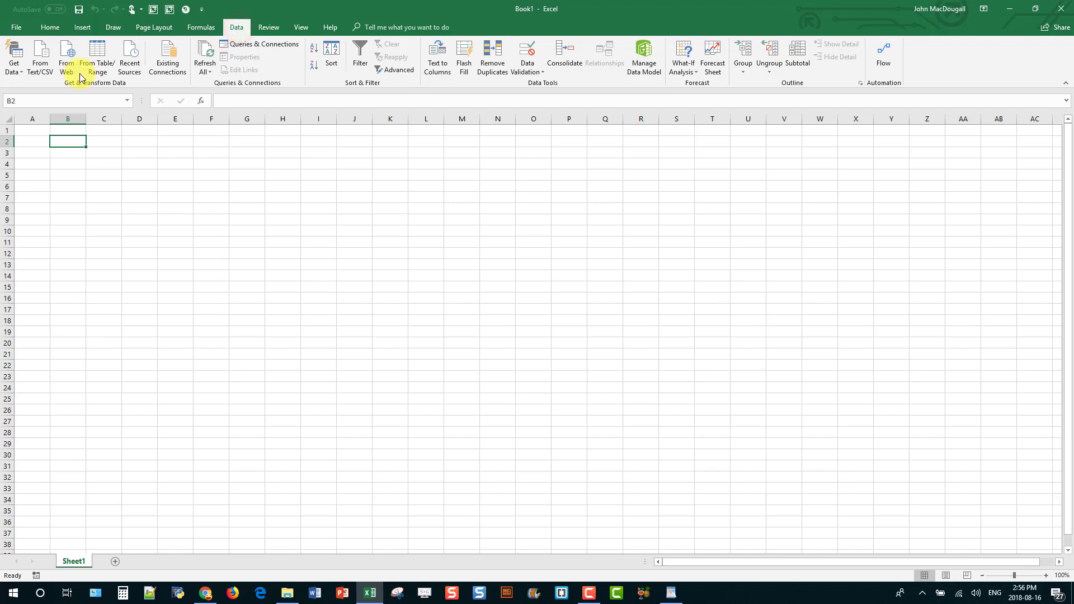
click(16, 73)
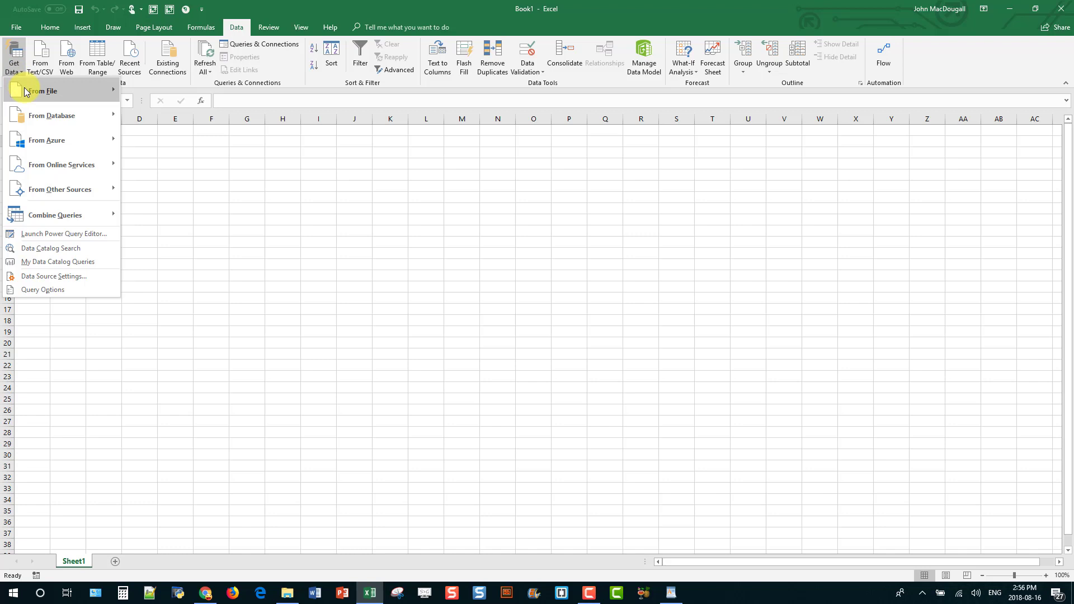
click(25, 91)
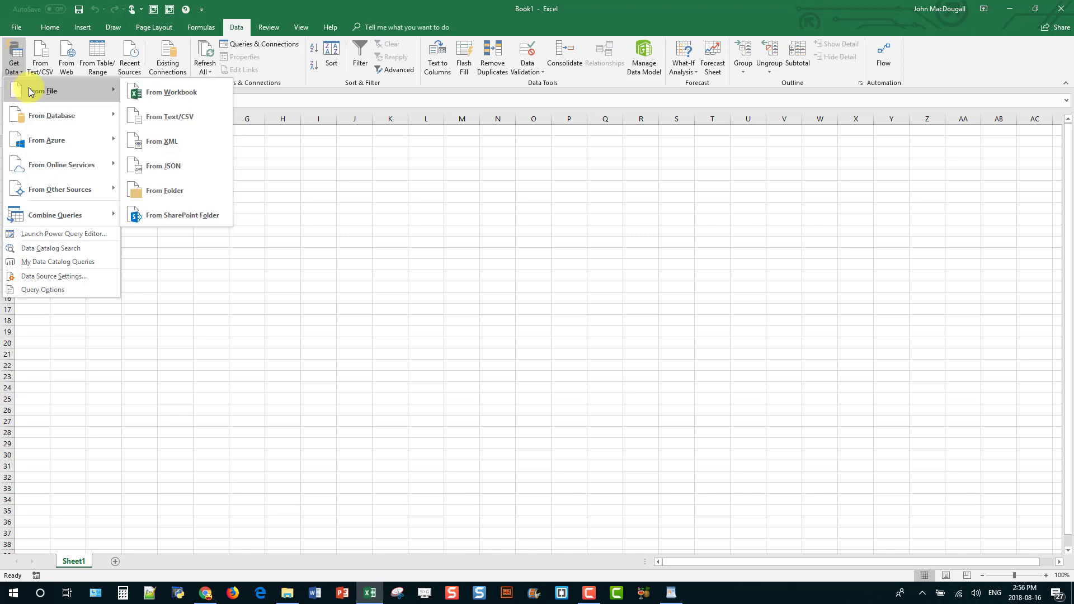
click(186, 145)
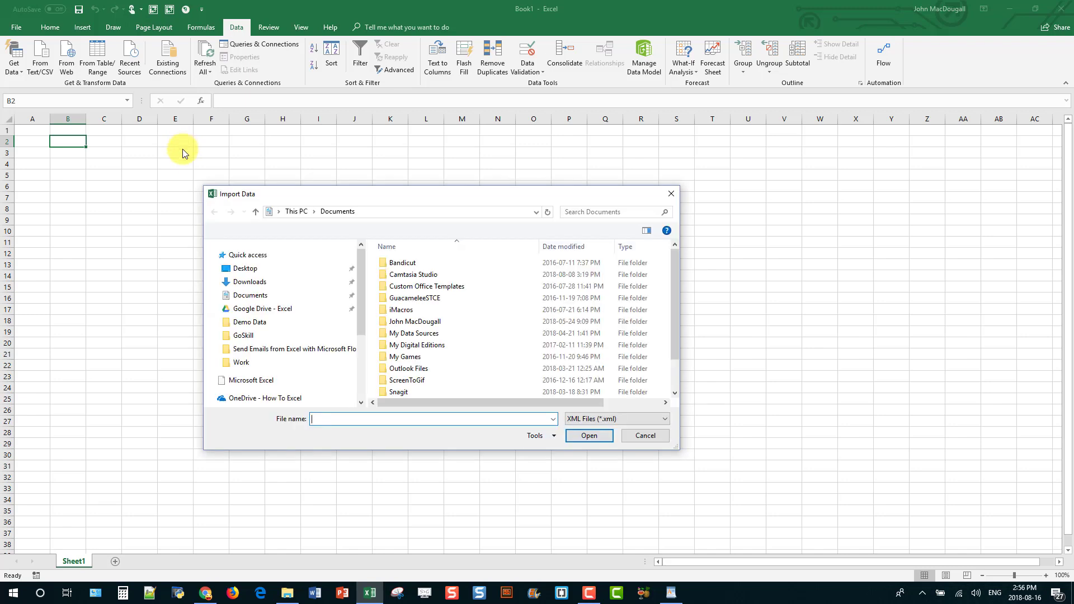
Browse the picker to Excel Website and grab the Example Files folder path from File Explorer.
drag(360, 349, 365, 311)
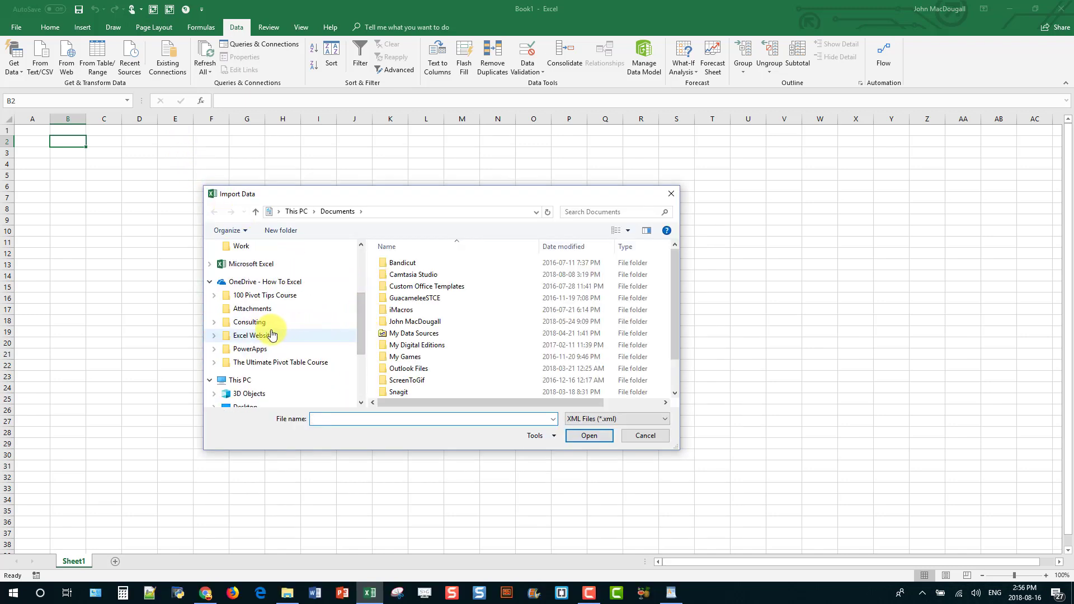
click(249, 337)
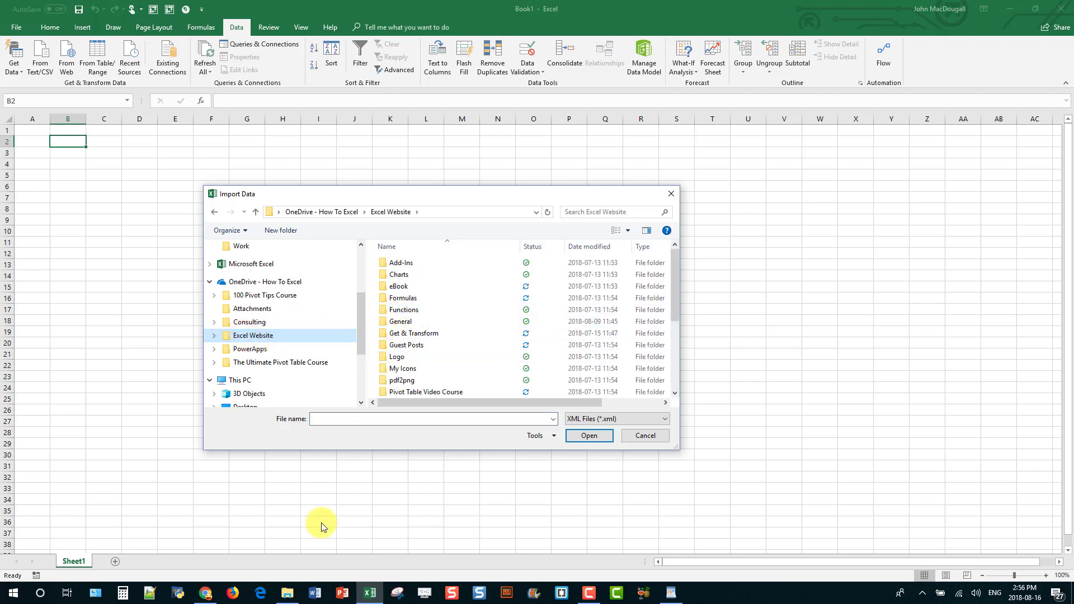
click(295, 595)
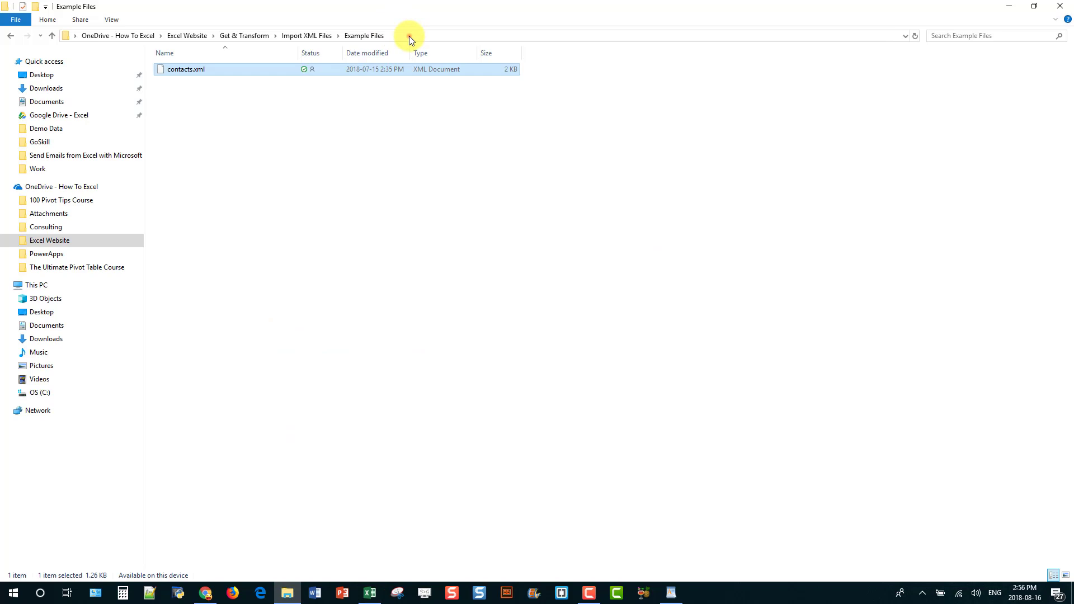
click(408, 36)
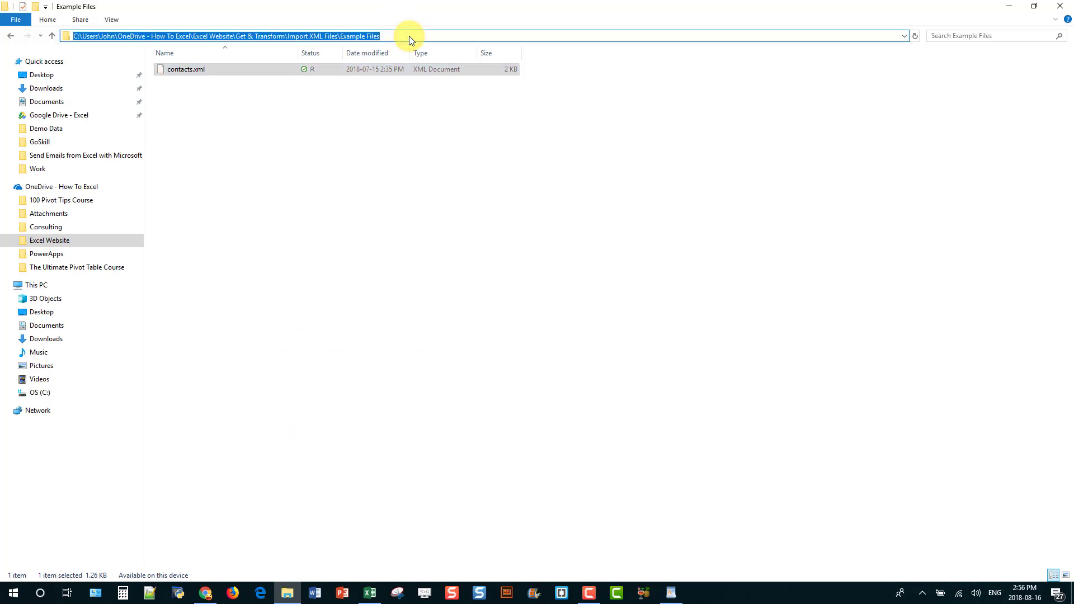
key(alt+Tab)
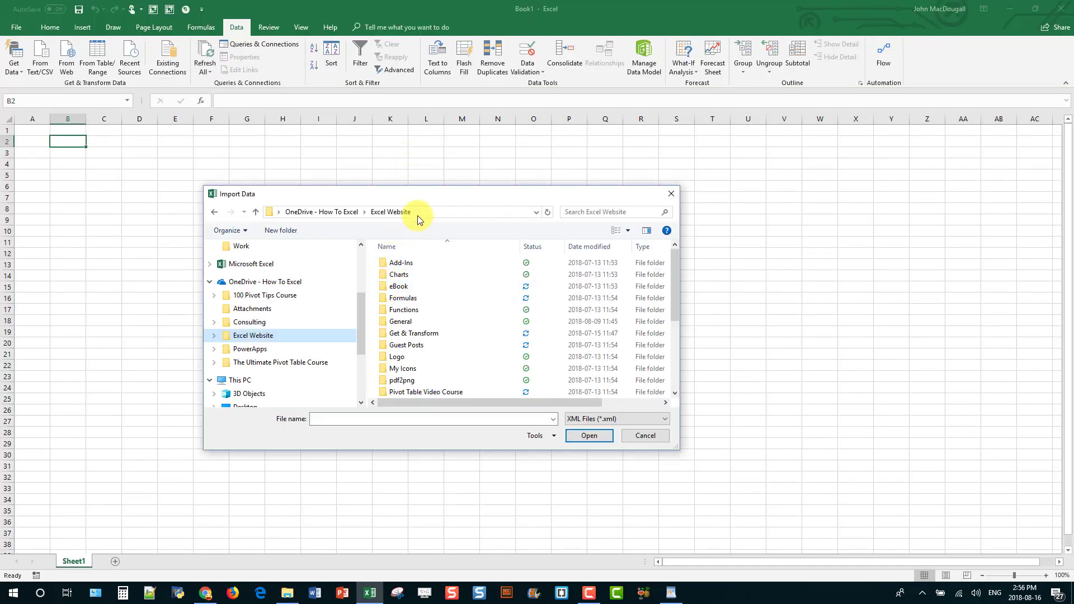
Paste the Example Files path into the picker and import contacts.xml.
click(442, 211)
key(ctrl+v)
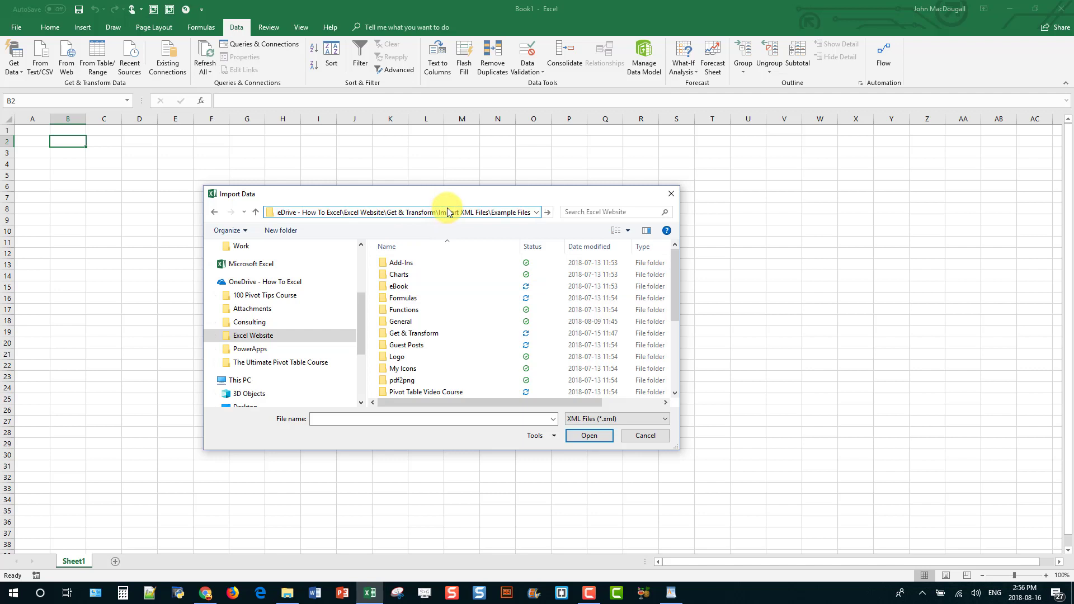
key(Return)
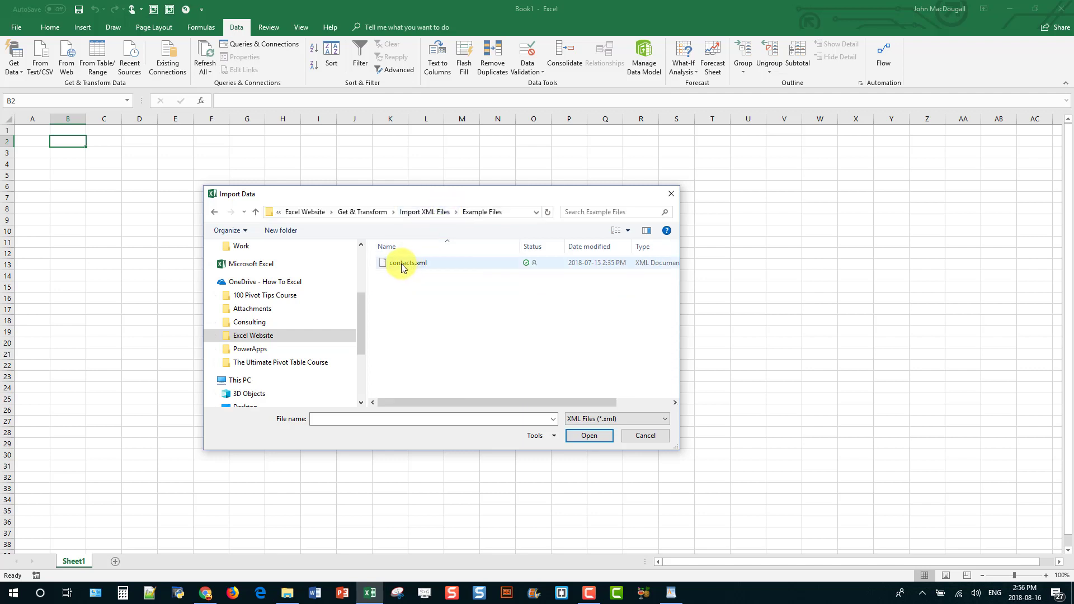
click(402, 266)
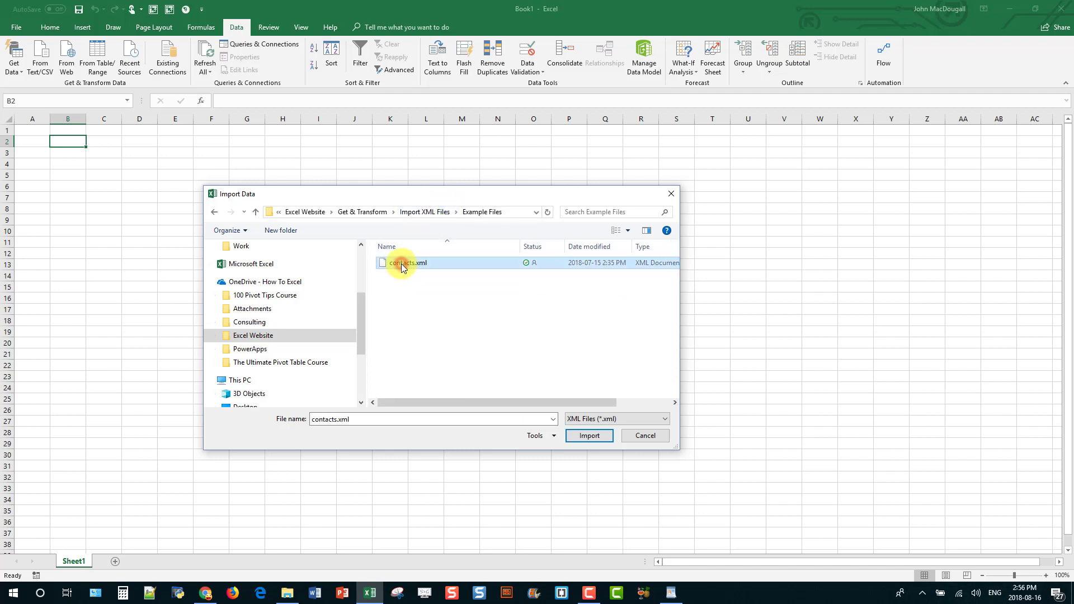
click(588, 436)
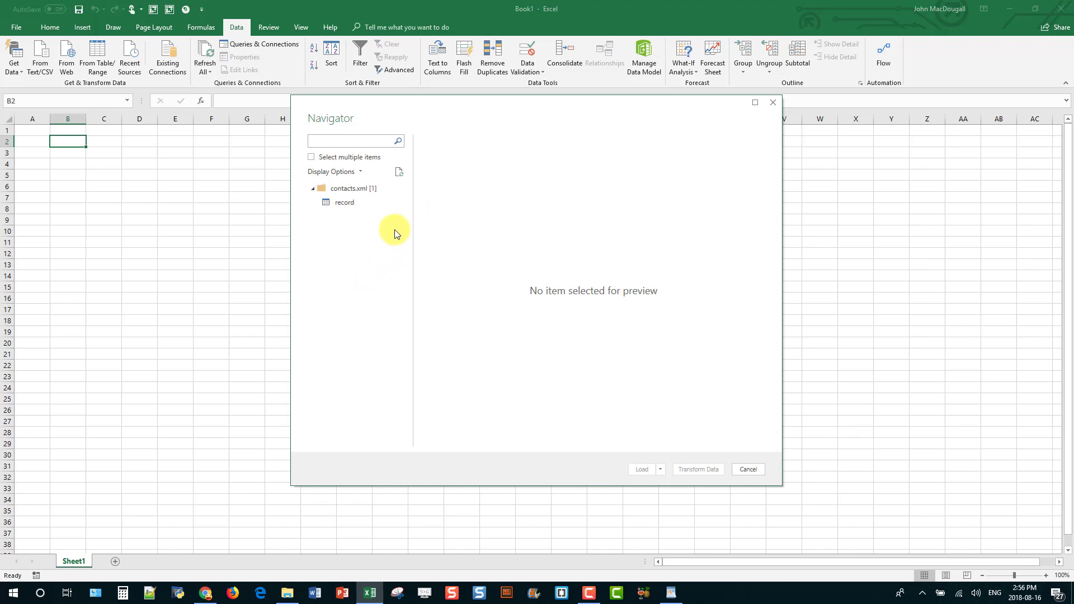
Preview the record table in the Navigator, then bring File Explorer forward.
click(359, 203)
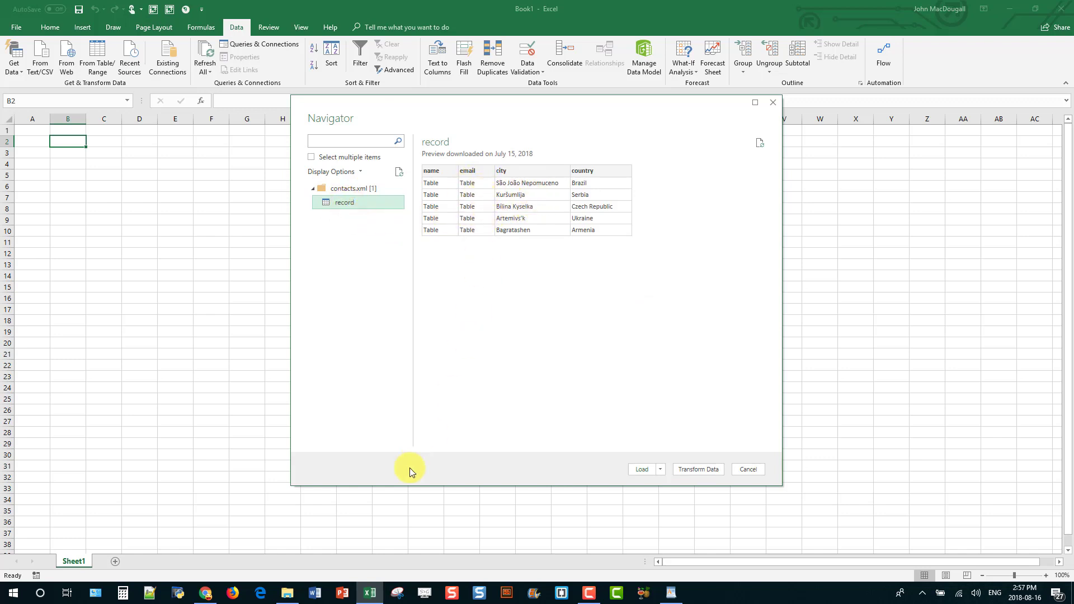
click(286, 596)
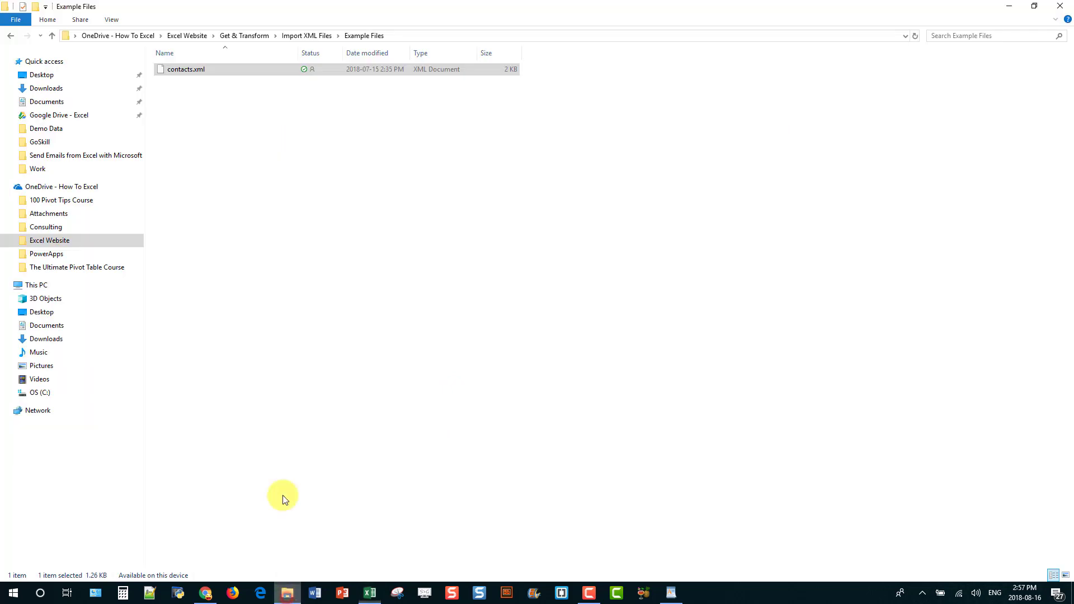
Open contacts.xml in WordPad, step through its record elements, then return to File Explorer.
click(197, 69)
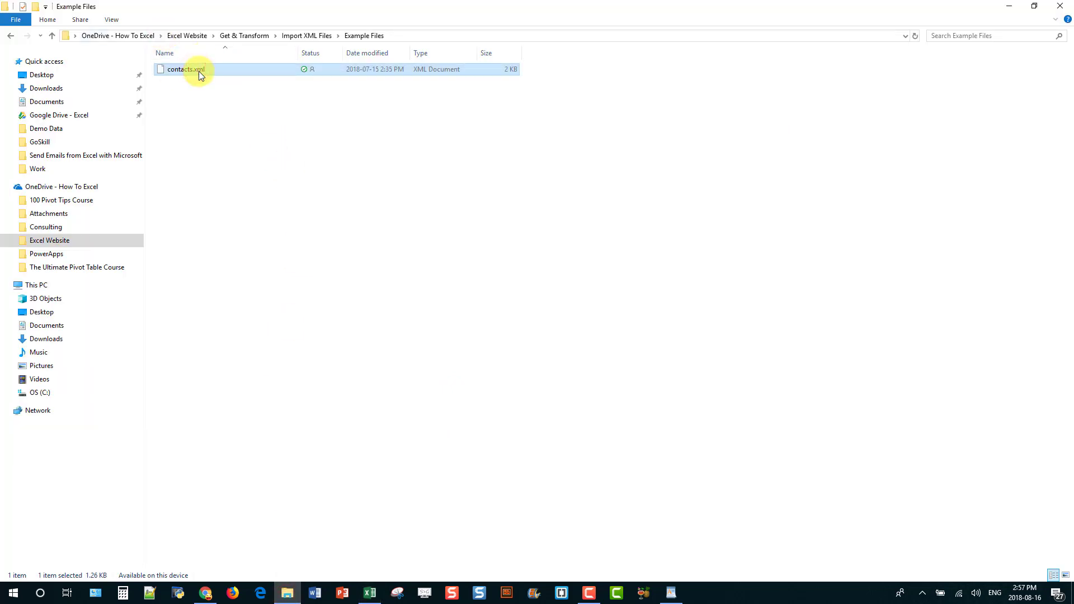
double_click(199, 72)
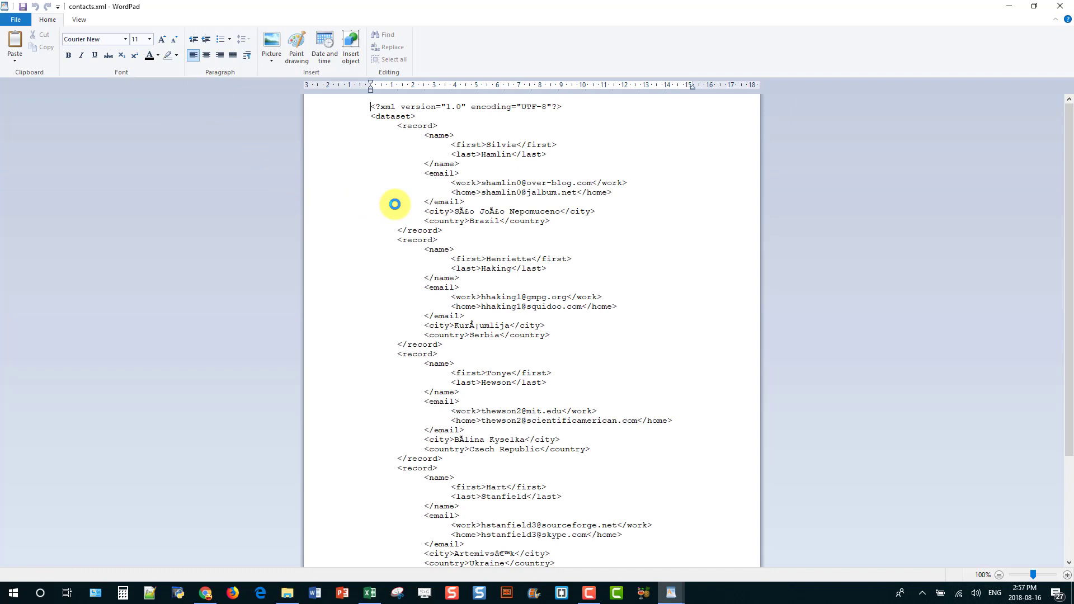
click(409, 241)
click(415, 355)
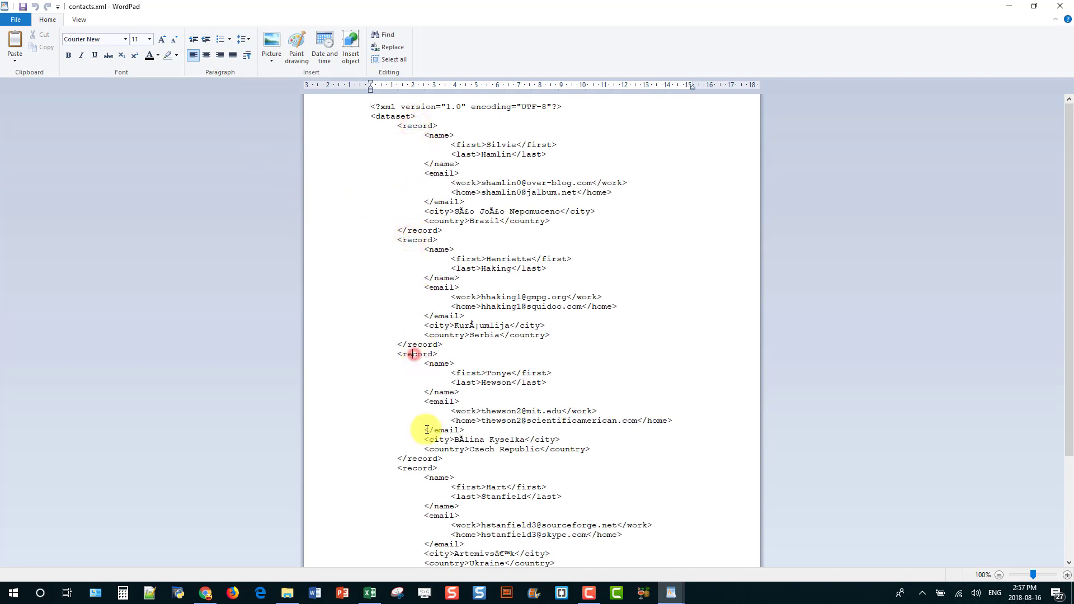
scroll(418, 466, down, 2)
scroll(419, 464, down, 3)
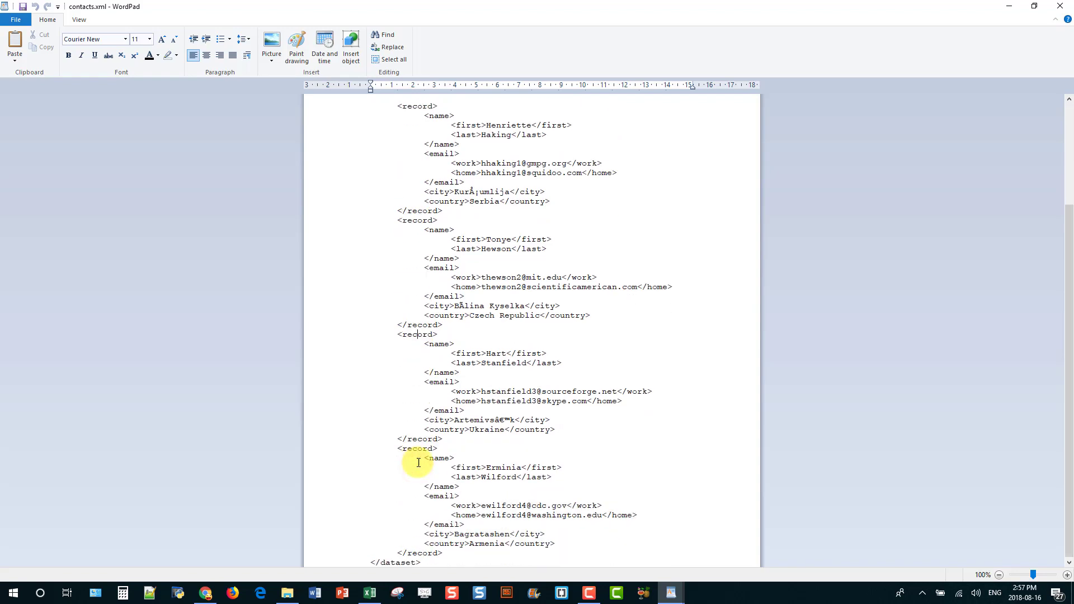
click(420, 454)
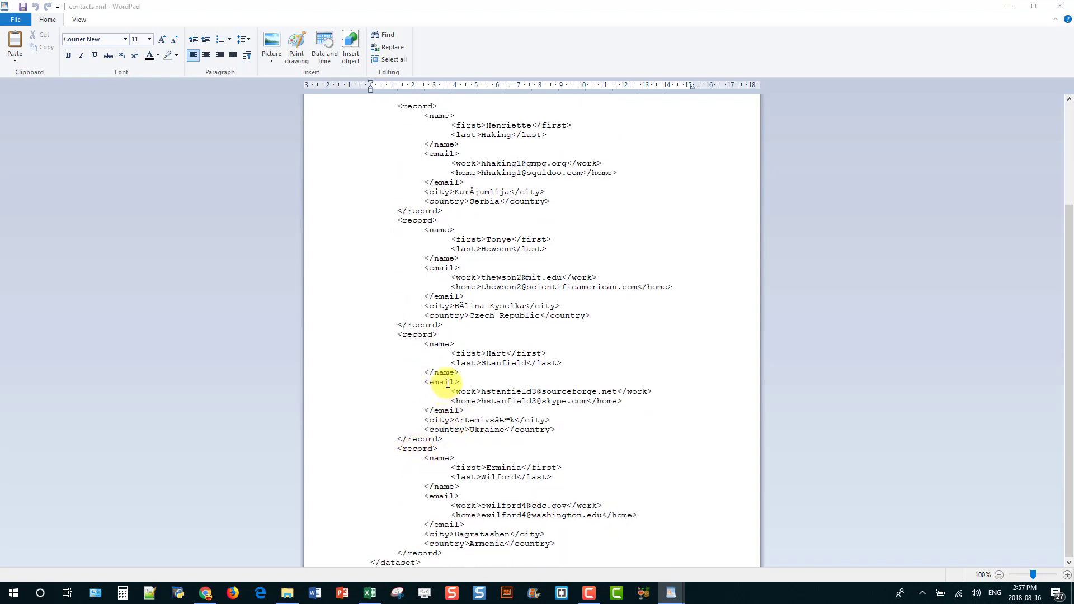
key(alt+Tab)
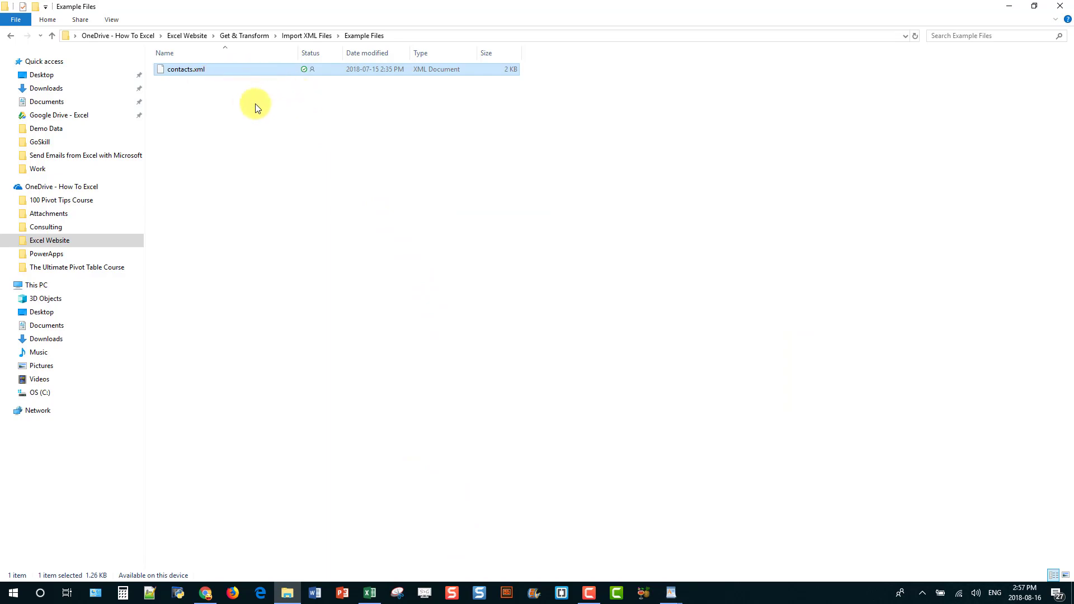
Return to Excel's Navigator and send the record table to Power Query via Transform Data.
key(alt+Tab)
key(alt+Tab)
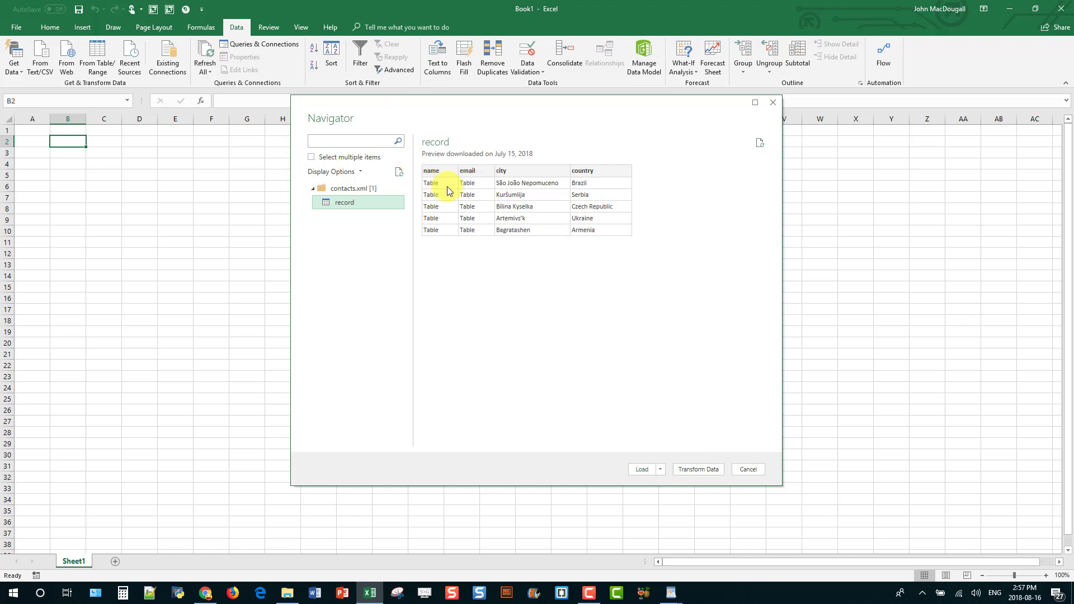
click(698, 470)
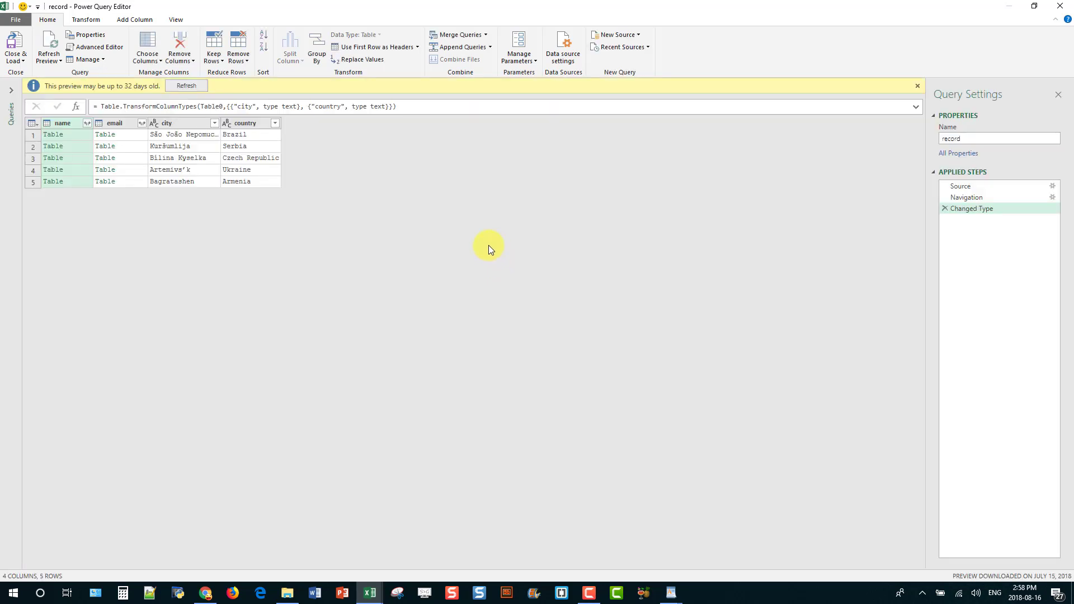
Refresh the record query's preview to clear the 'up to 32 days old' warning.
click(194, 86)
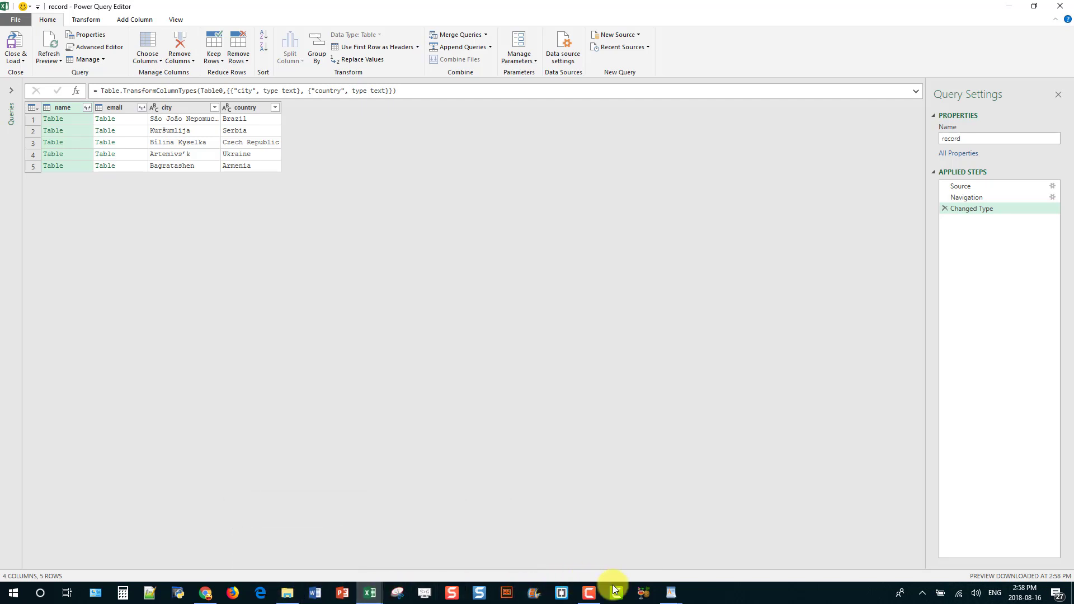
mouse_move(671, 594)
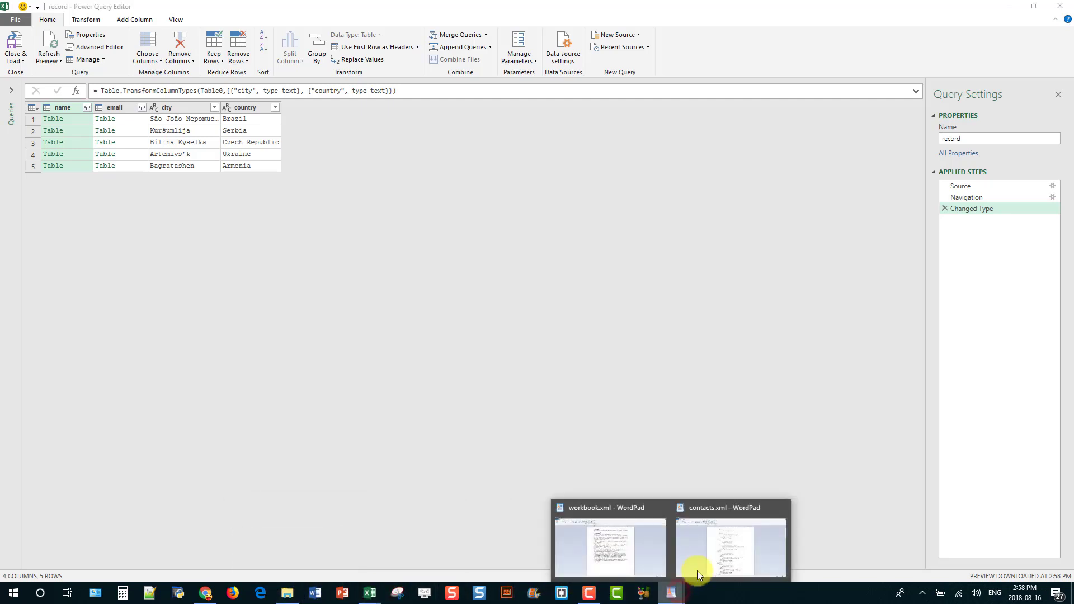
click(736, 530)
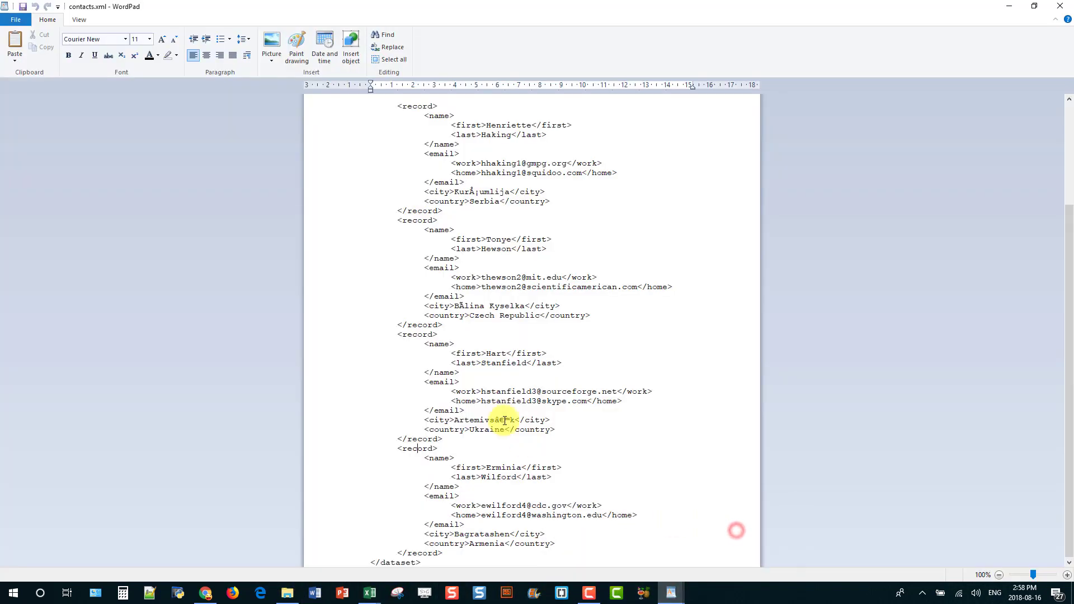
click(454, 191)
mouse_move(495, 192)
mouse_down()
mouse_move(510, 191)
mouse_move(499, 201)
mouse_up()
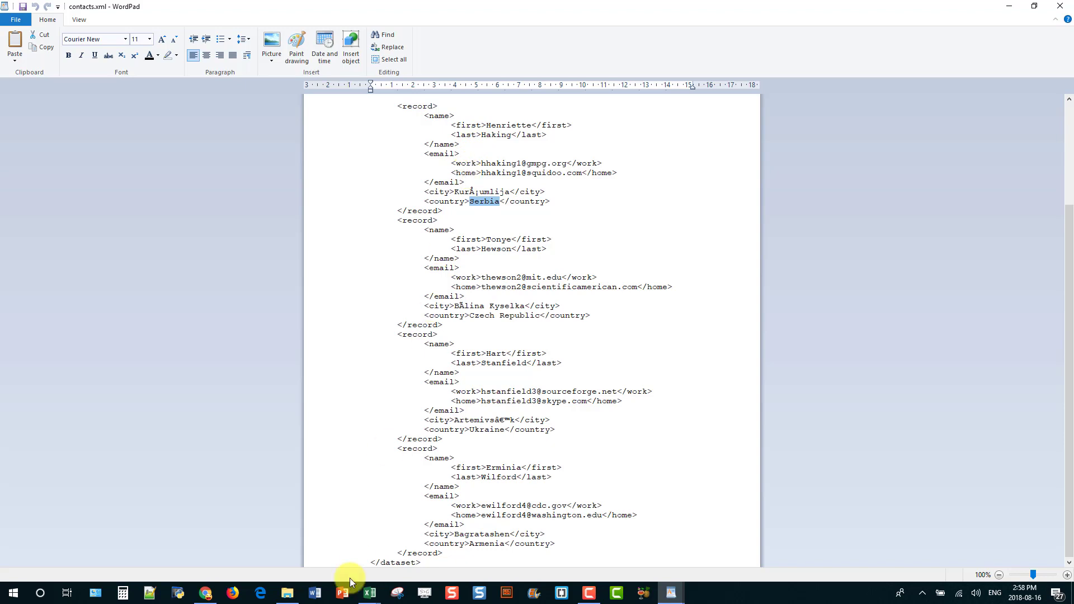
mouse_move(207, 598)
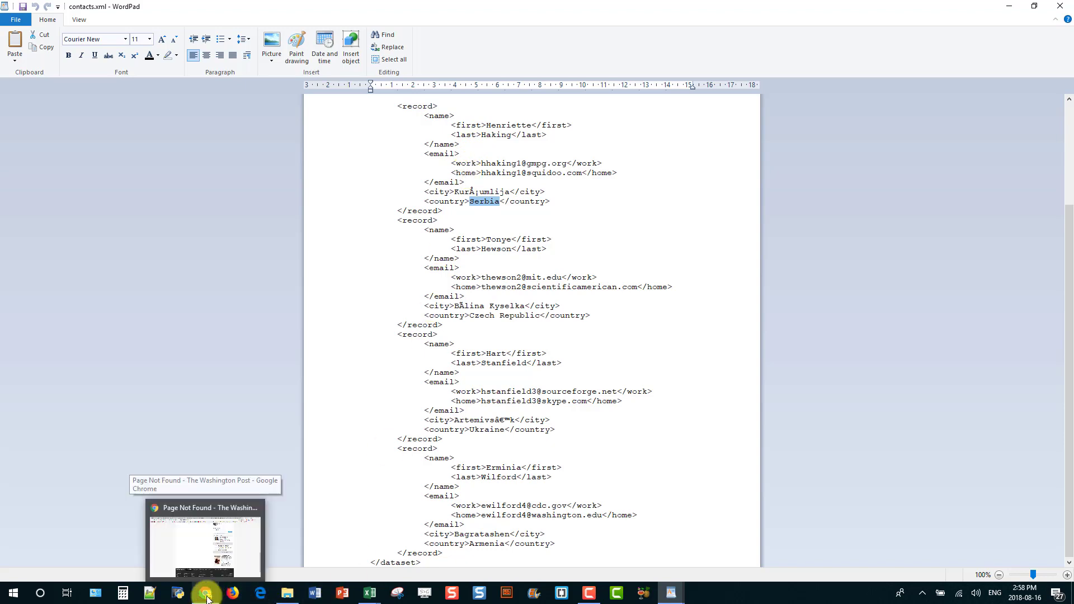
mouse_move(374, 596)
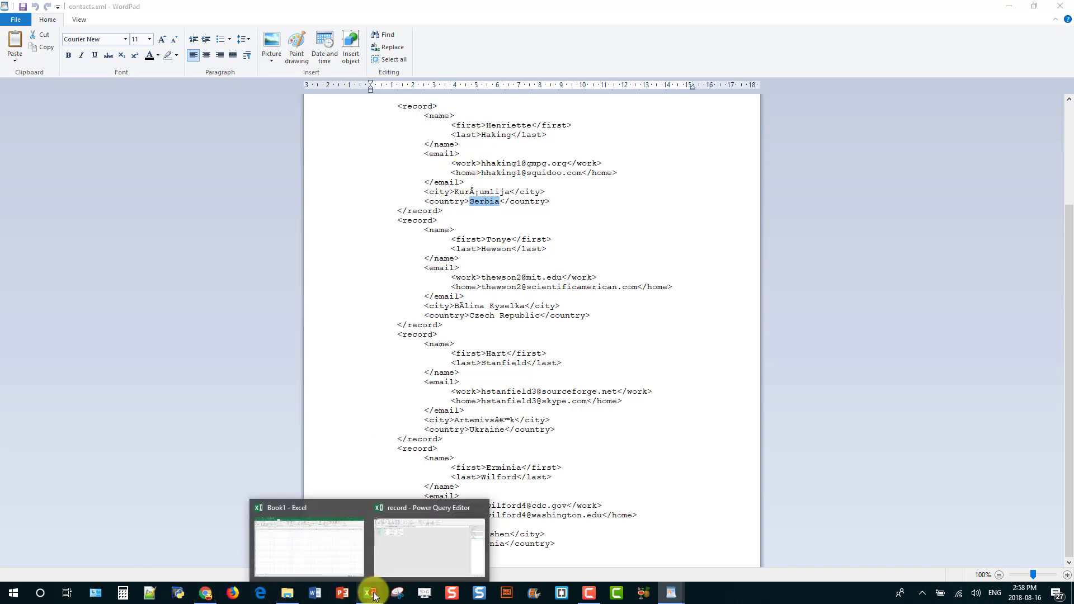
click(390, 556)
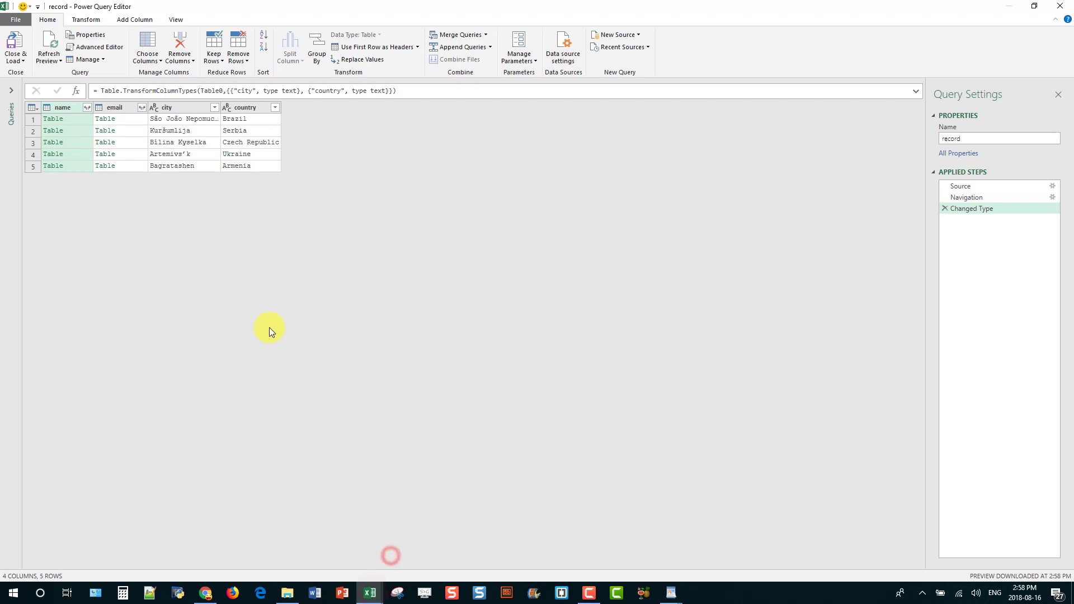
Expand name into name.first and name.last, and email into email.work and email.home.
click(87, 108)
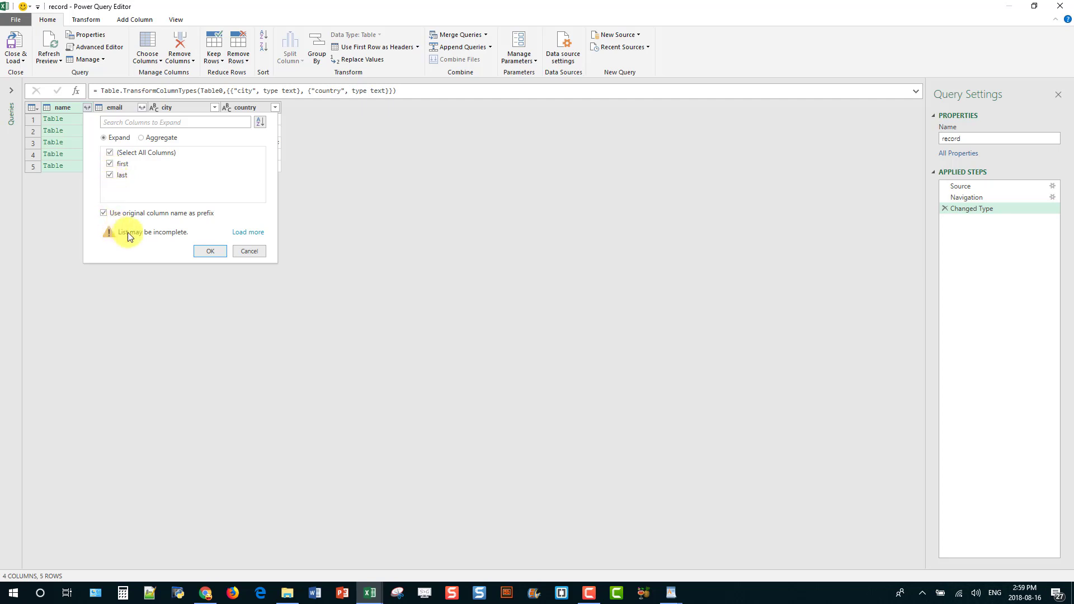
click(103, 213)
click(203, 249)
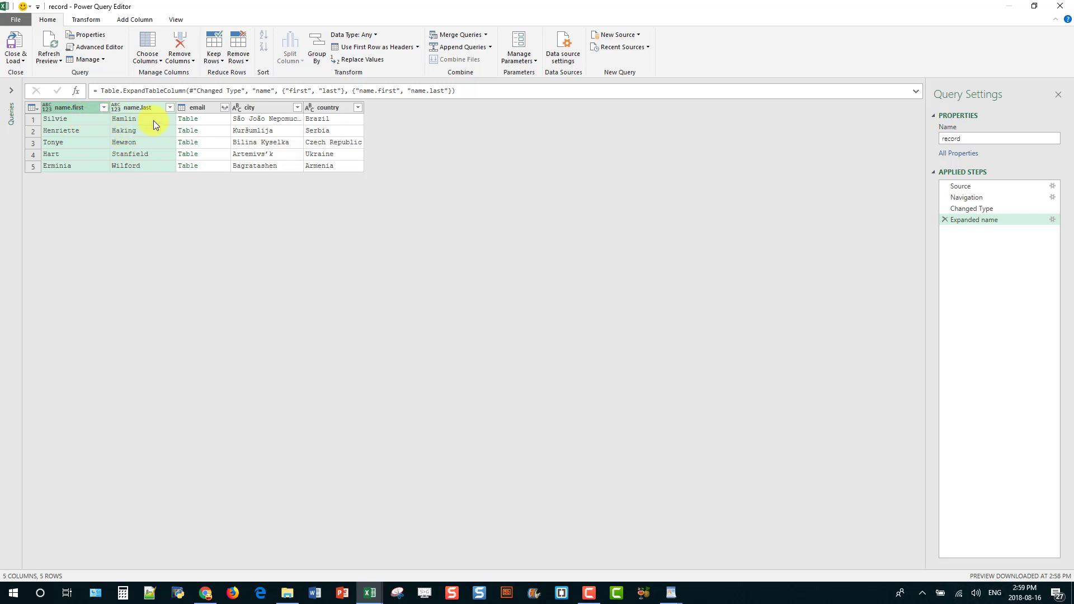
click(224, 107)
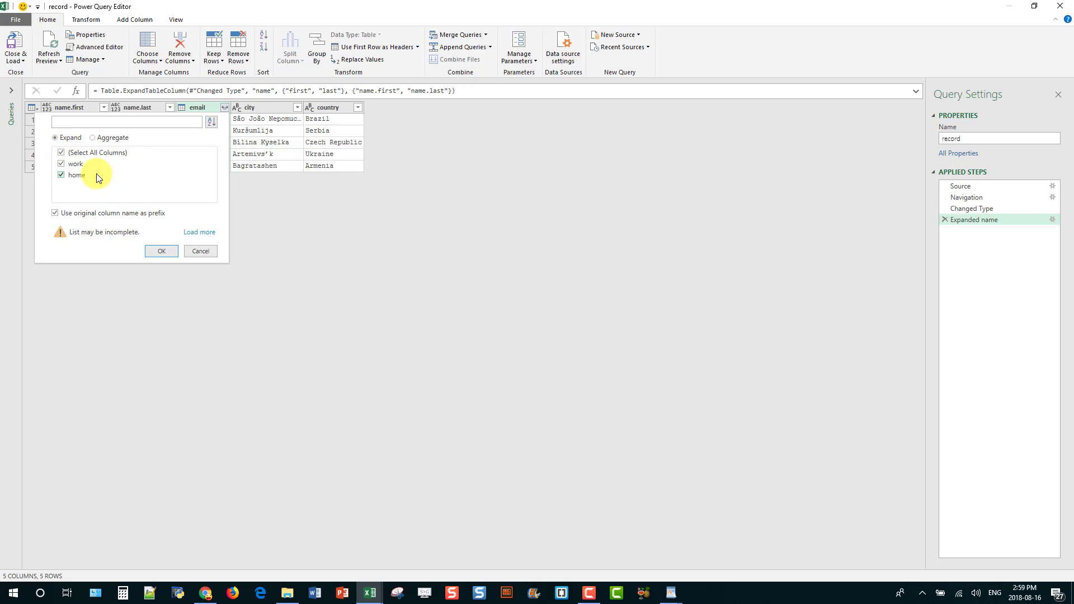
click(161, 251)
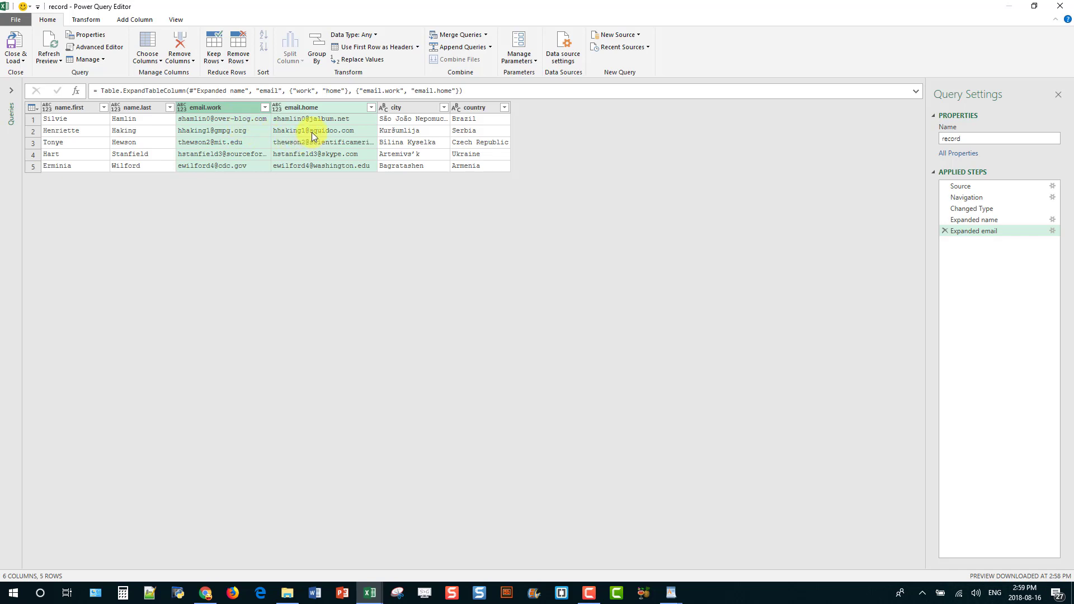
Rename the email.home and email.work columns to 'home email' and 'work email'.
double_click(297, 106)
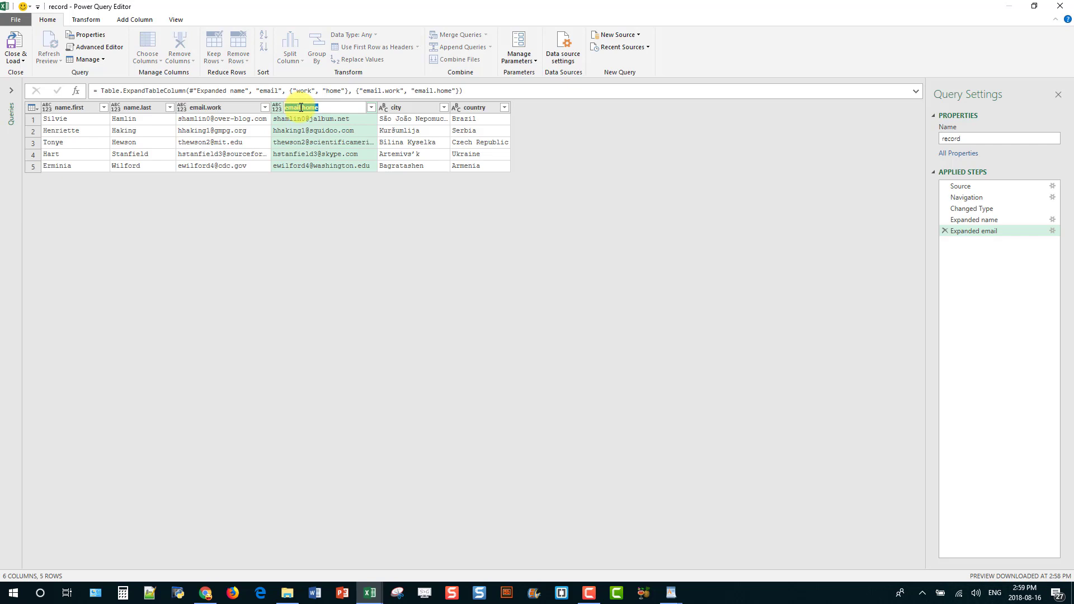
click(302, 107)
key(shift+Home)
key(BackSpace)
key(Return)
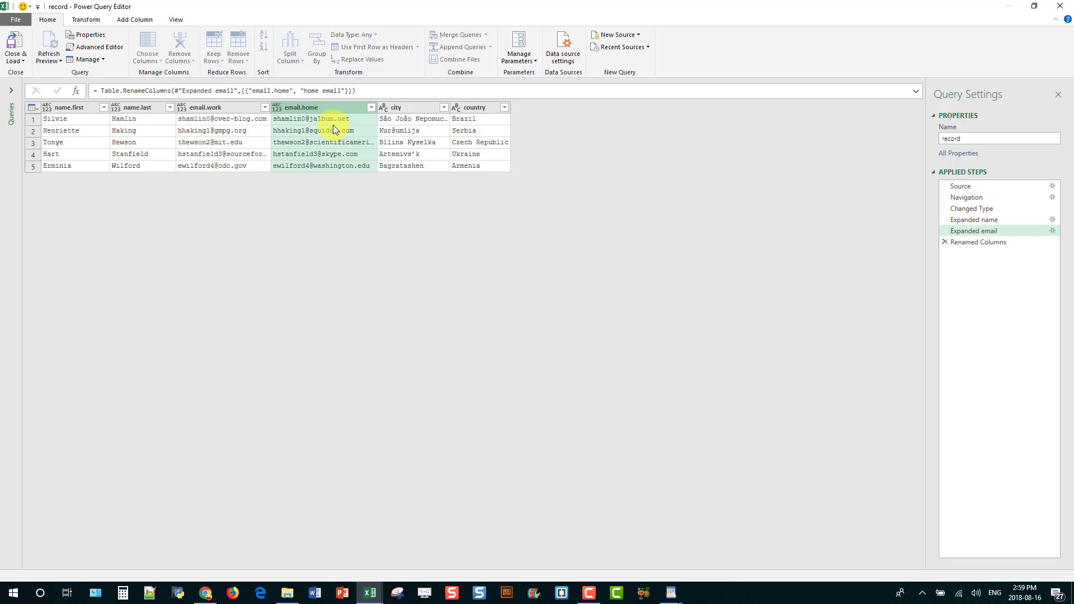
double_click(217, 108)
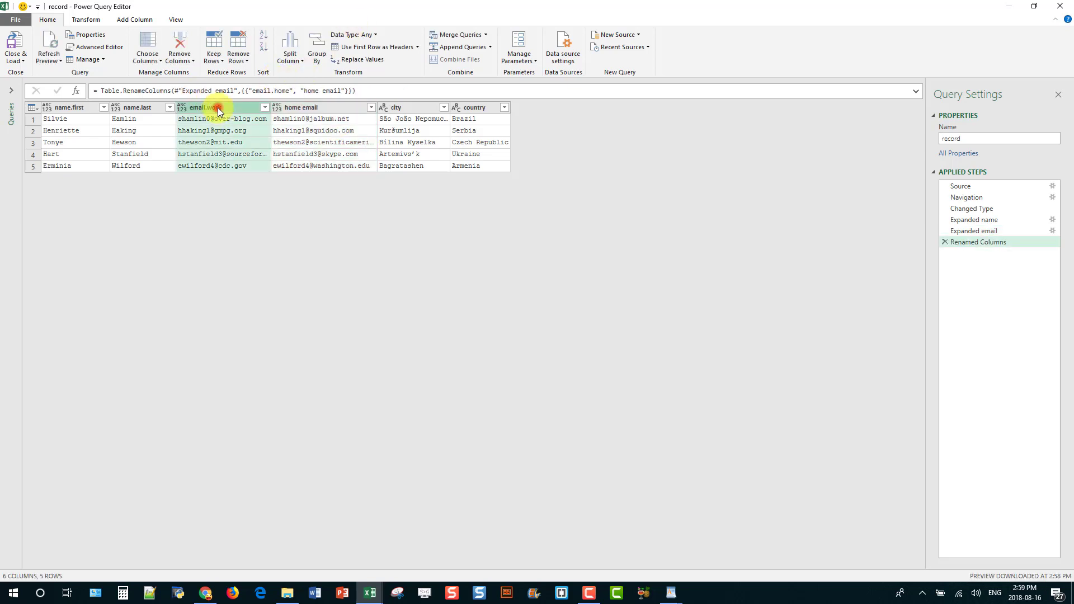
drag(208, 106, 155, 103)
key(BackSpace)
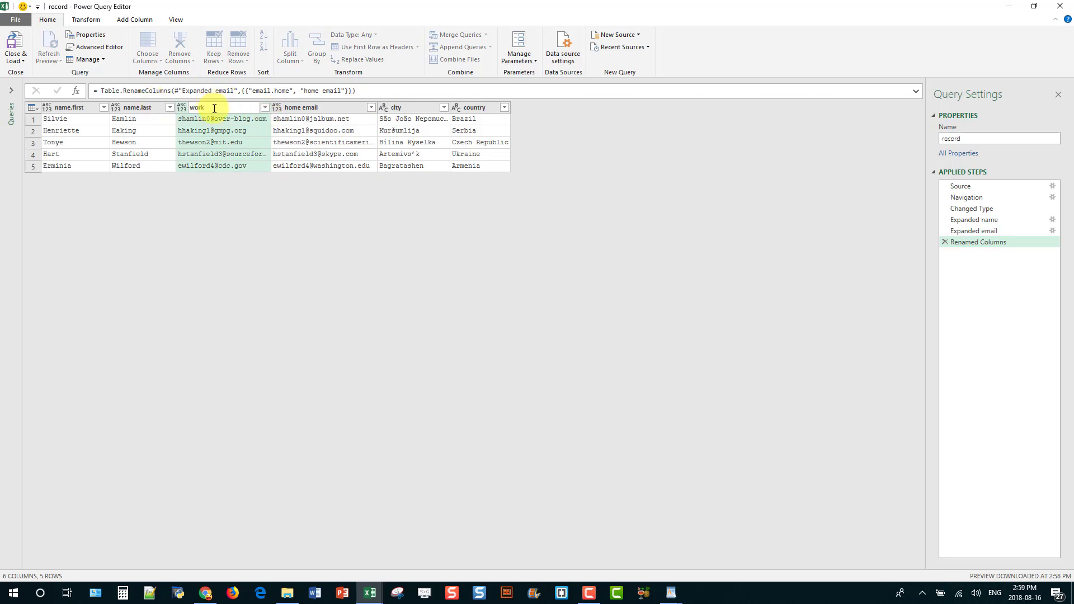
click(222, 107)
text(email)
key(Return)
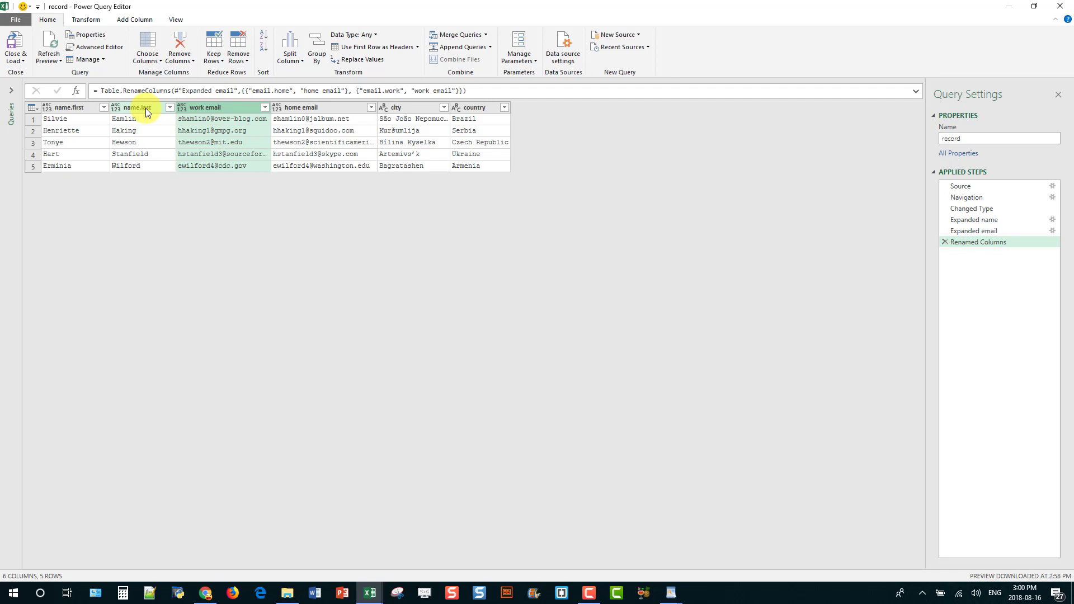
Rename the name.last and name.first columns to 'last name' and 'first name'.
double_click(145, 108)
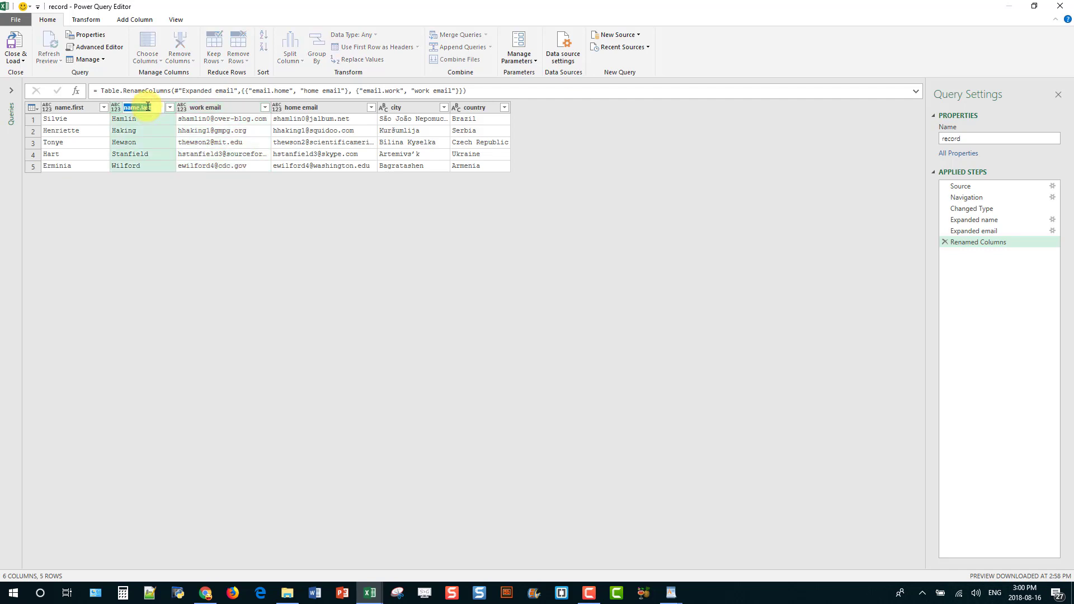
text(last name)
key(Return)
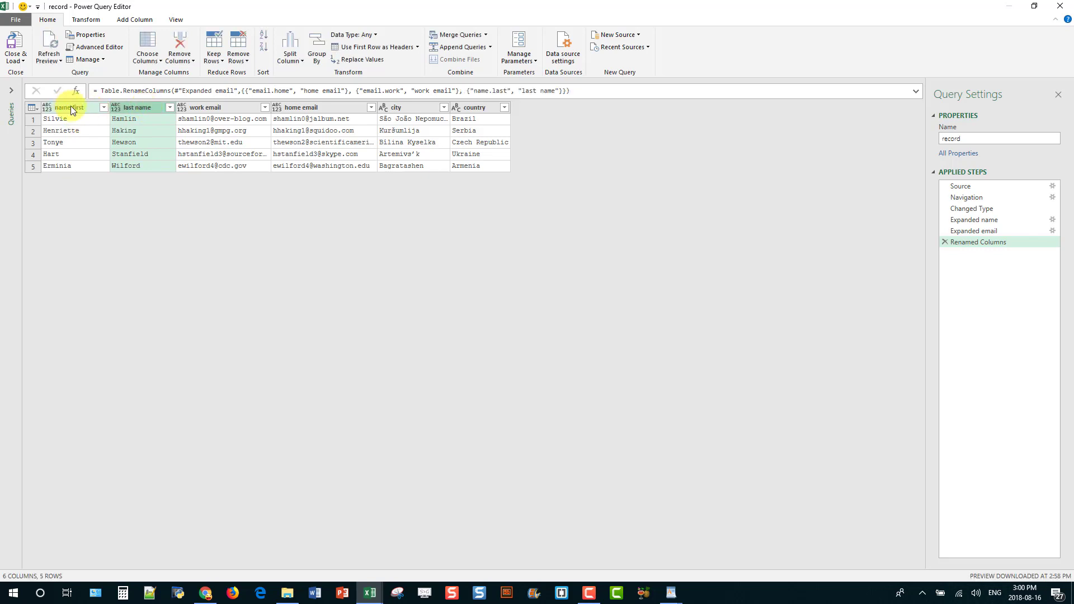
double_click(70, 107)
text(fis)
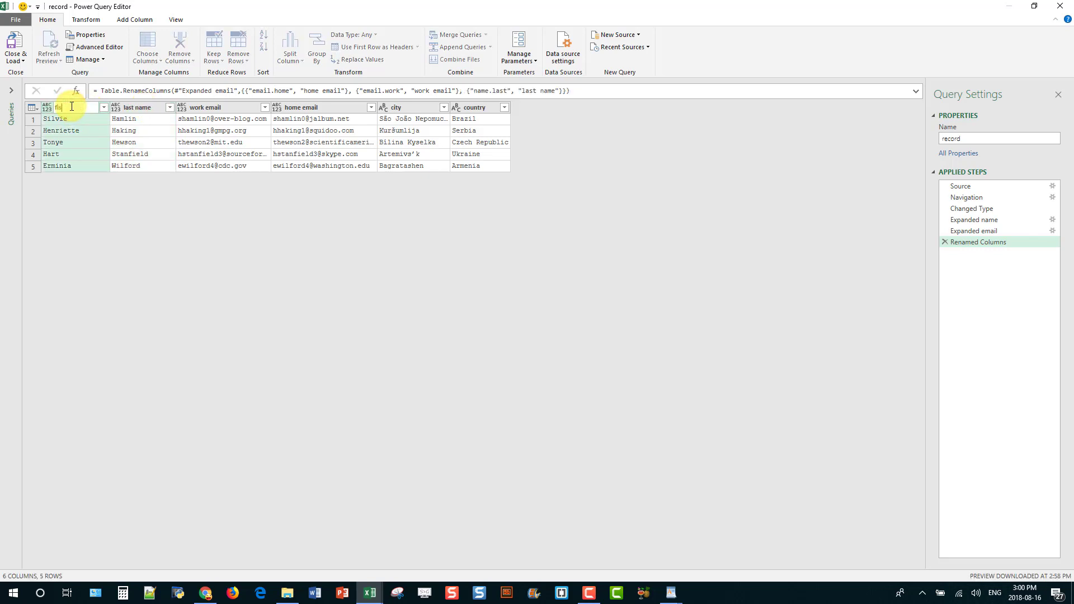
text(rst name)
key(Return)
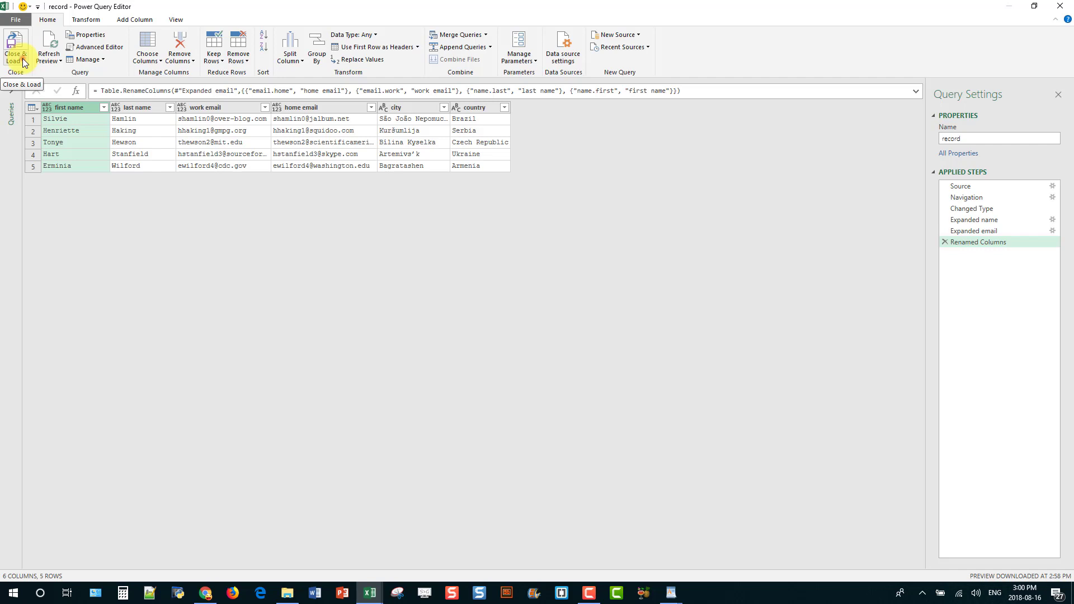
Close the editor and load the query as a table on the existing worksheet at $B$2.
click(23, 61)
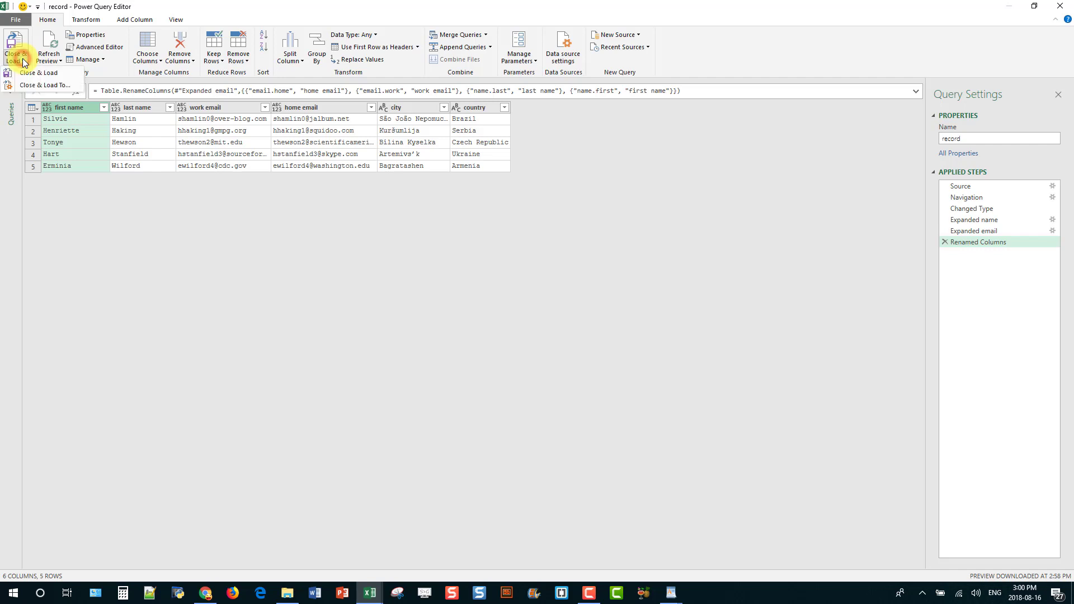
click(34, 86)
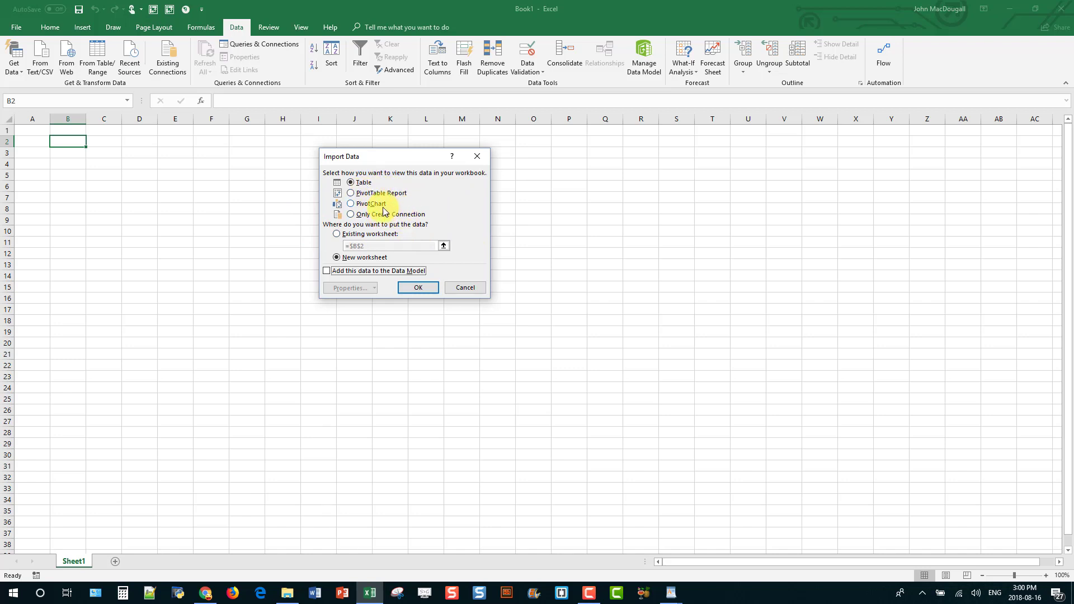
click(337, 235)
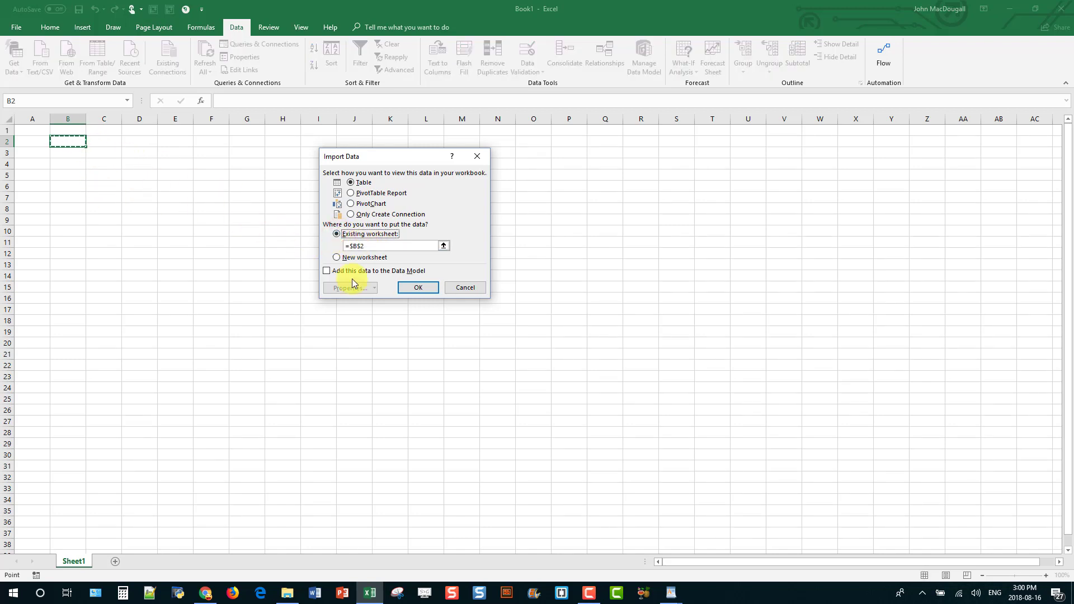
click(420, 288)
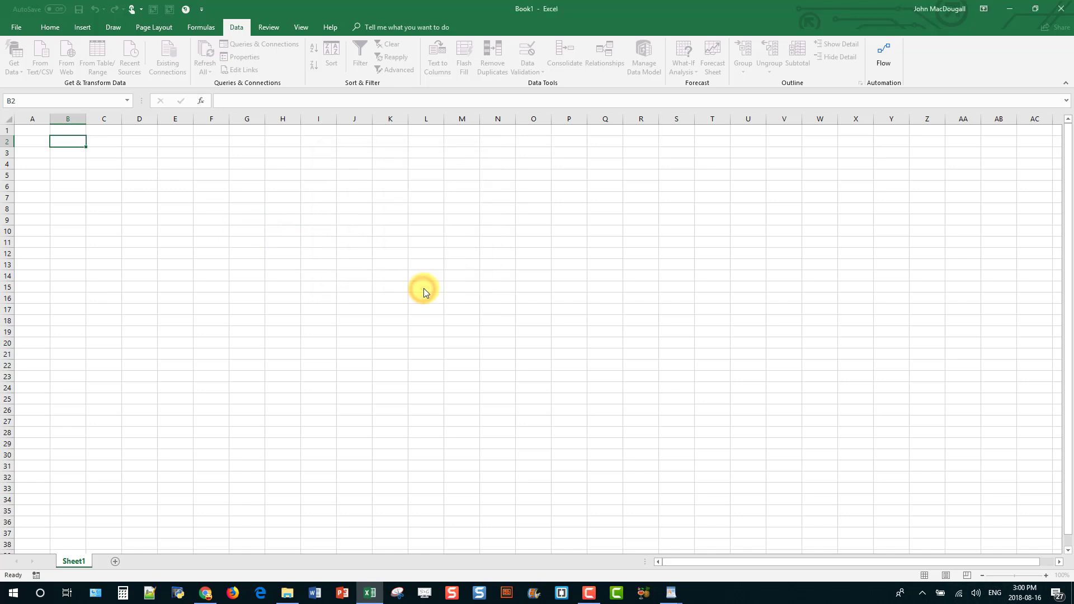